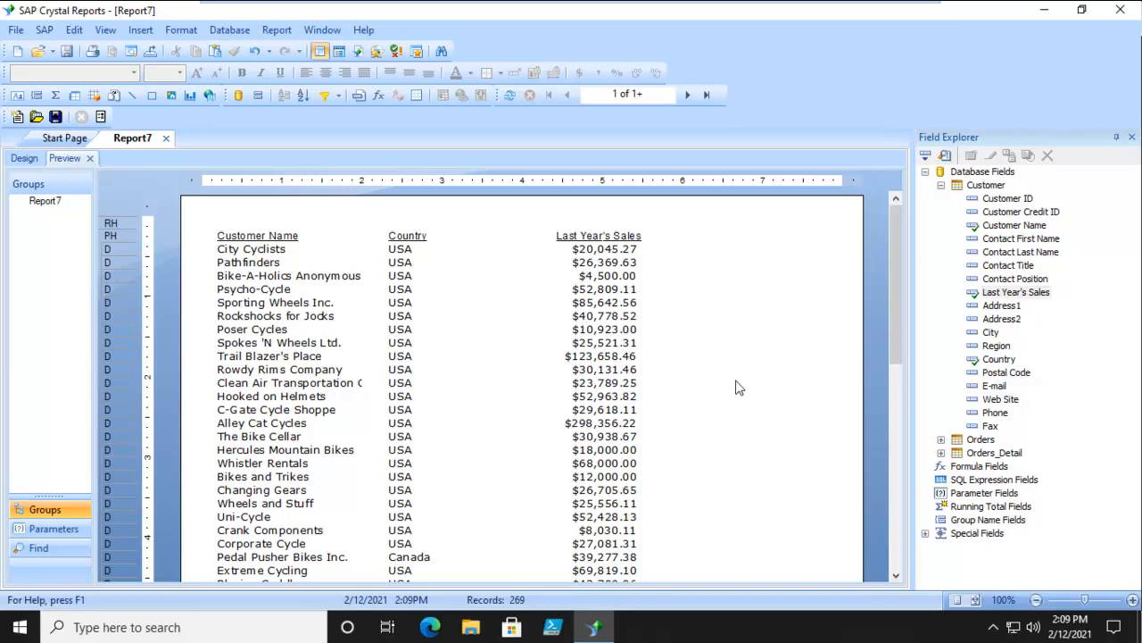
- In the report design, make the Customer Name, Country and Last Year's Sales column headings bold at font size 12
left_click(21, 158)
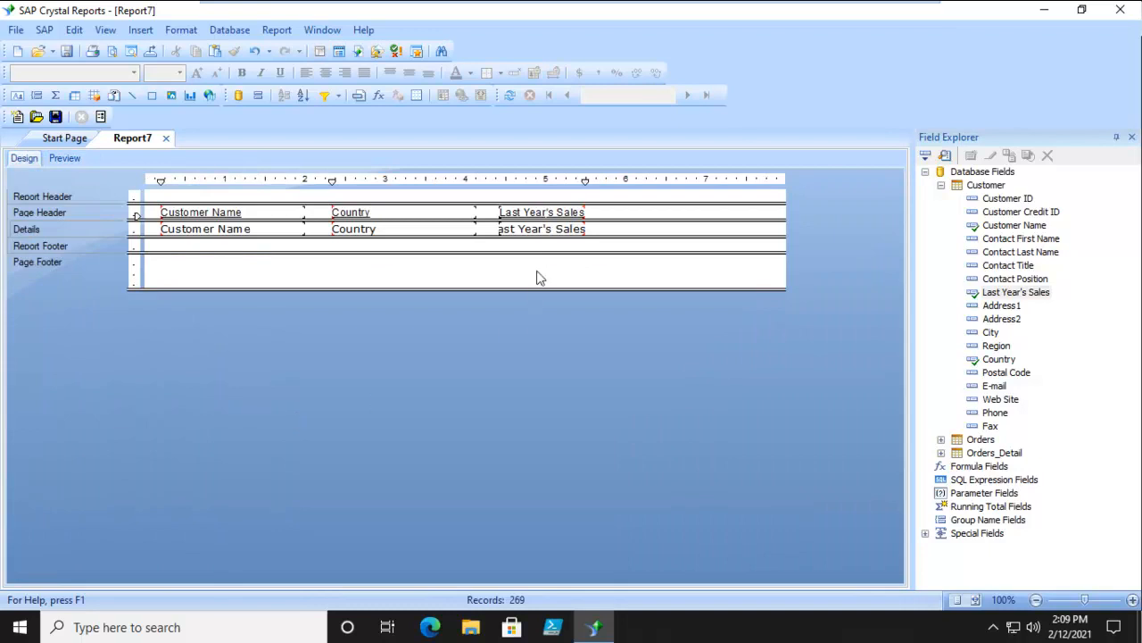
left_click(181, 212)
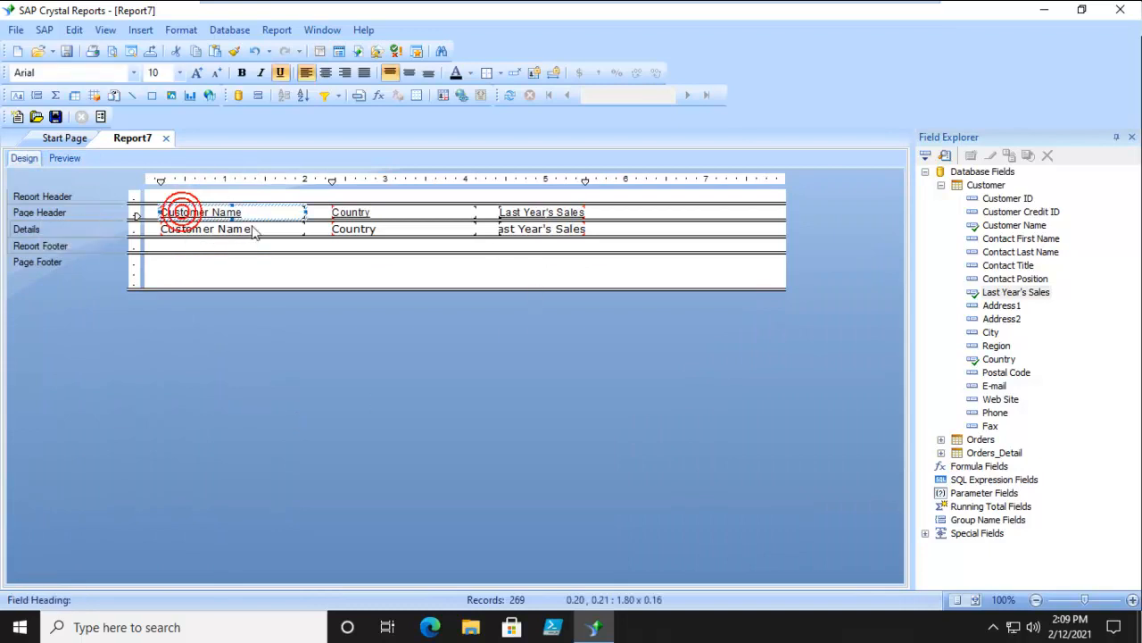
left_click(339, 211, "ctrl")
left_click(507, 211, "ctrl")
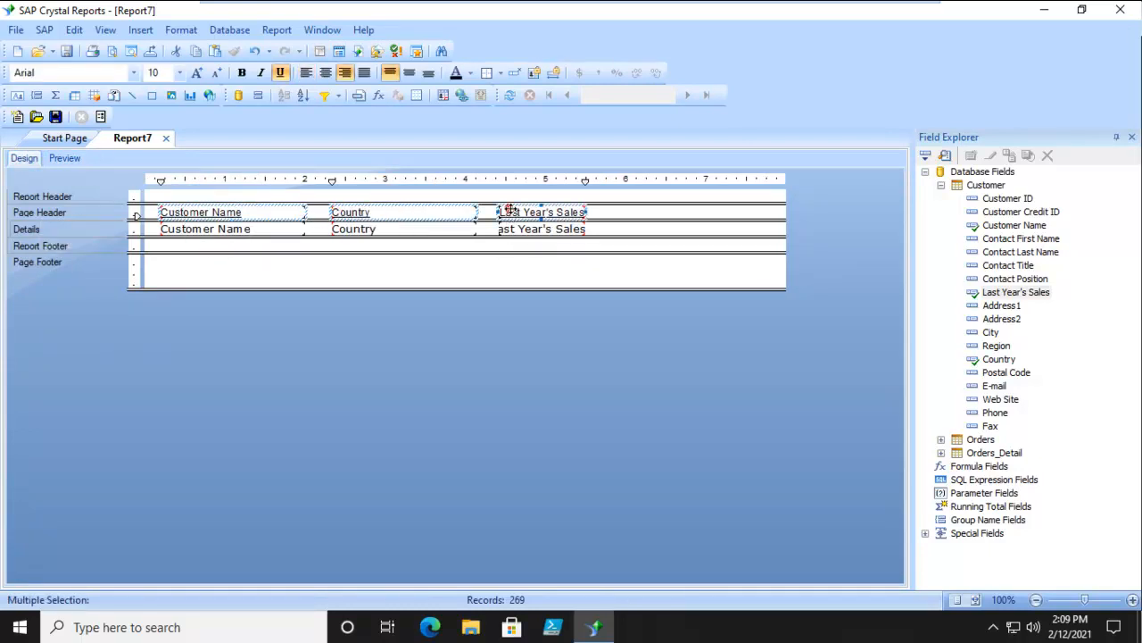
left_click(239, 75)
left_click(179, 73)
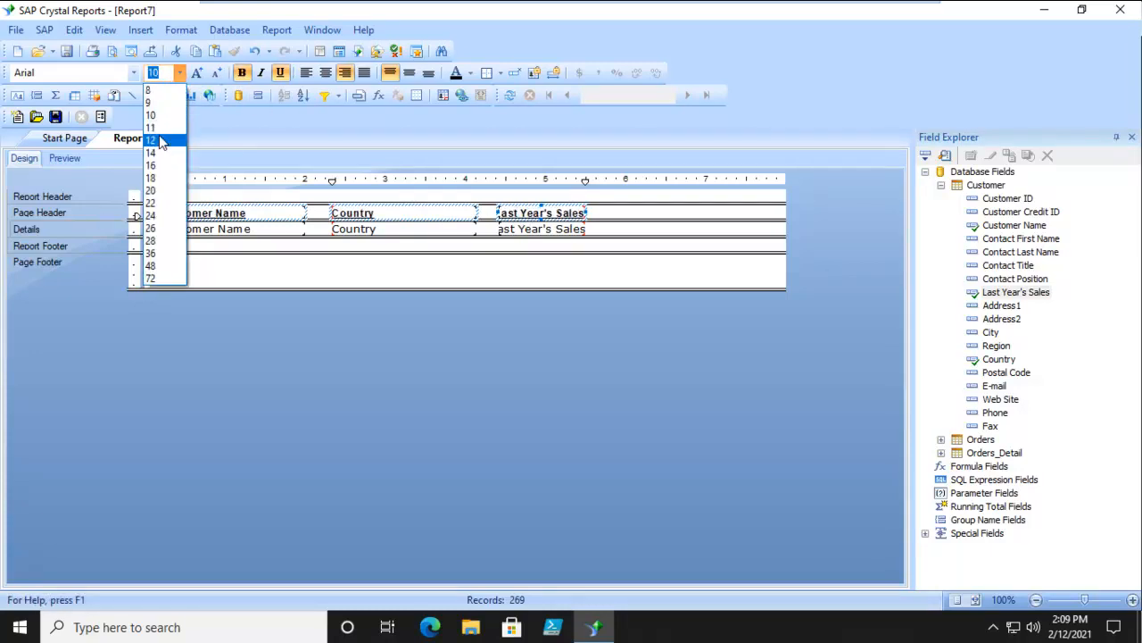
left_click(151, 140)
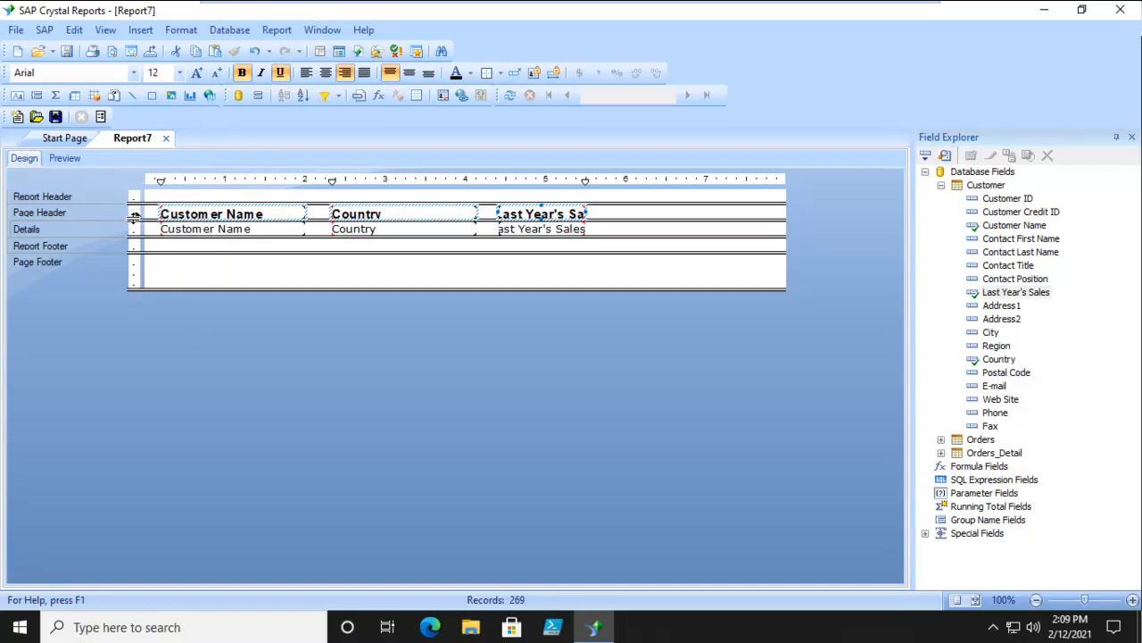
- Increase the height of the Page Header section and move the three column headings lower inside it
left_click_drag(136, 220, 140, 242)
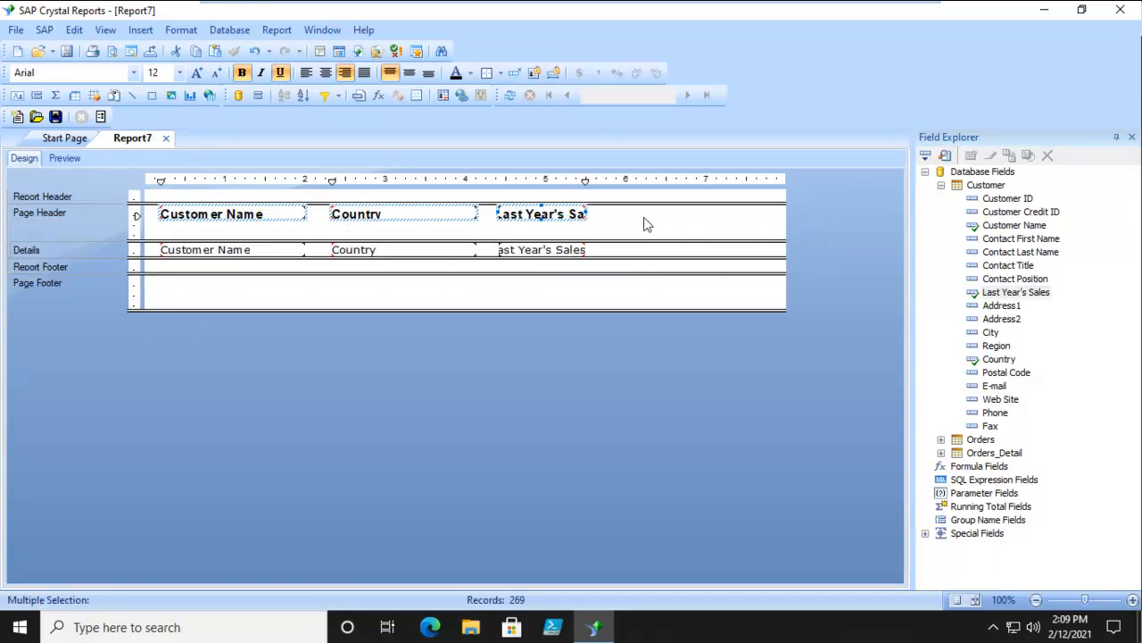
left_click(443, 226)
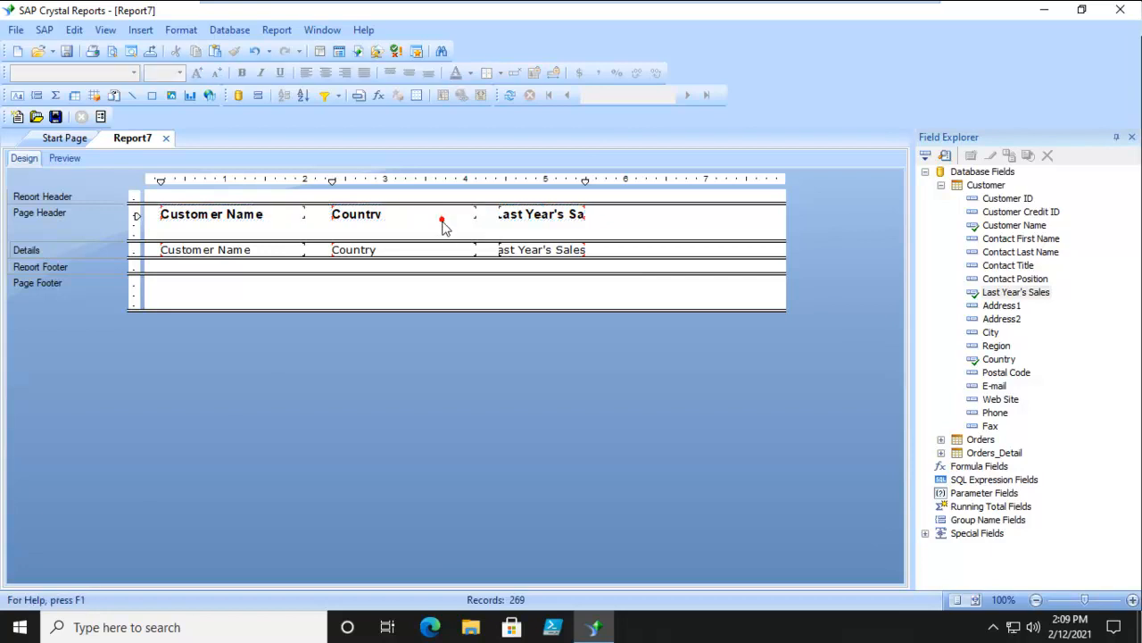
left_click(265, 213)
left_click(346, 220, "ctrl")
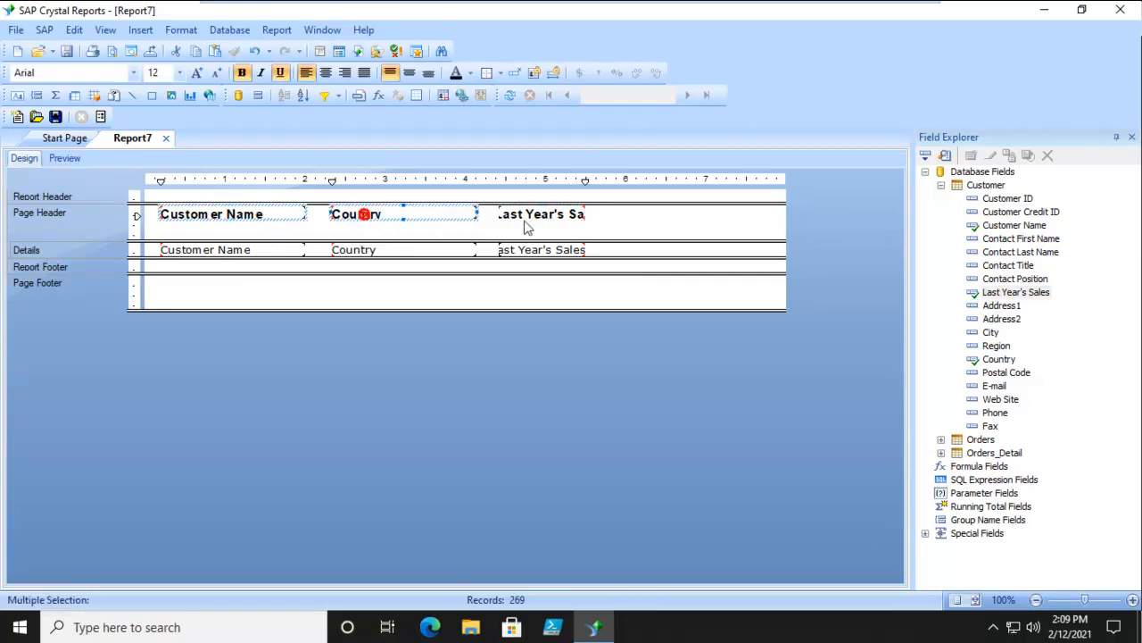
left_click(536, 222, "ctrl")
left_click_drag(531, 224, 533, 245)
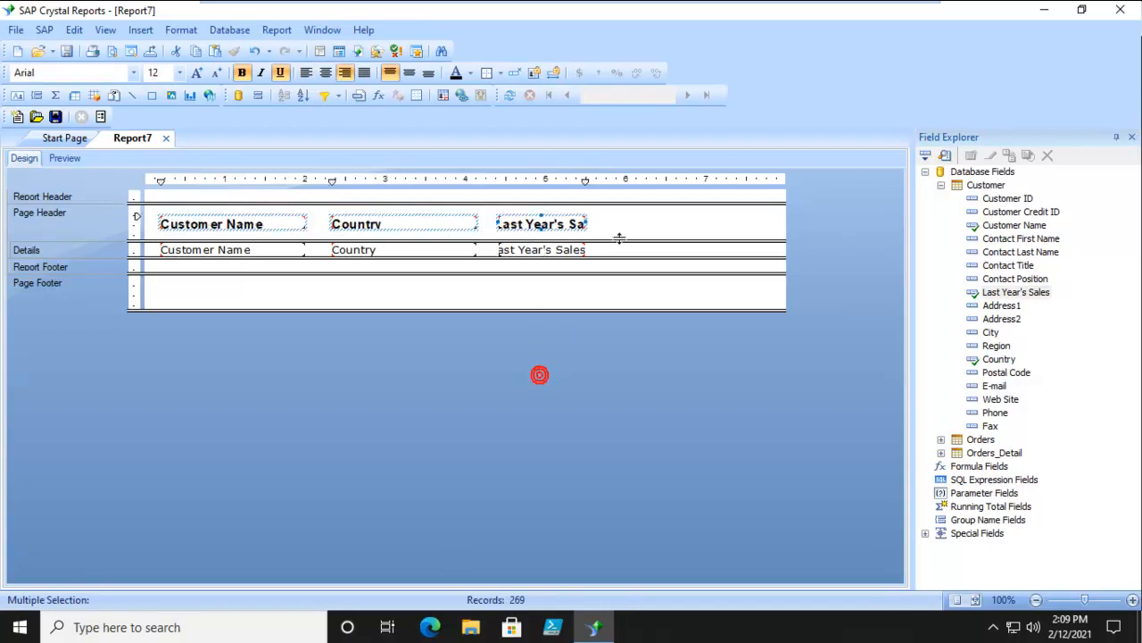
- Widen the selected column headings so that Last Year's Sales has room for its full text
left_click(572, 224)
left_click_drag(588, 222, 635, 222)
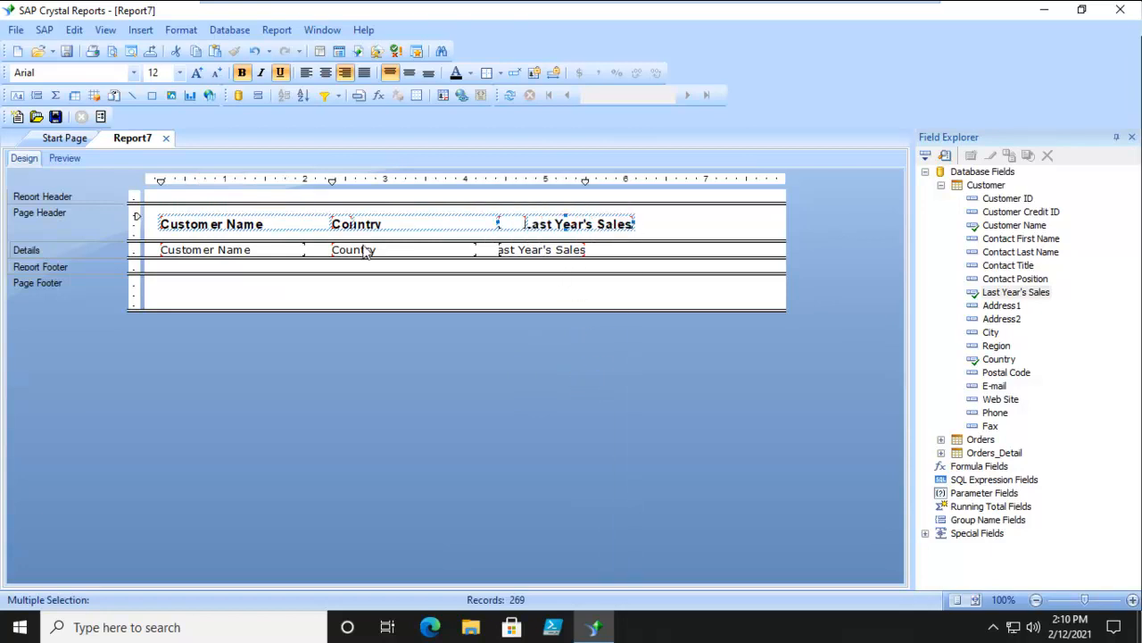
left_click(95, 215)
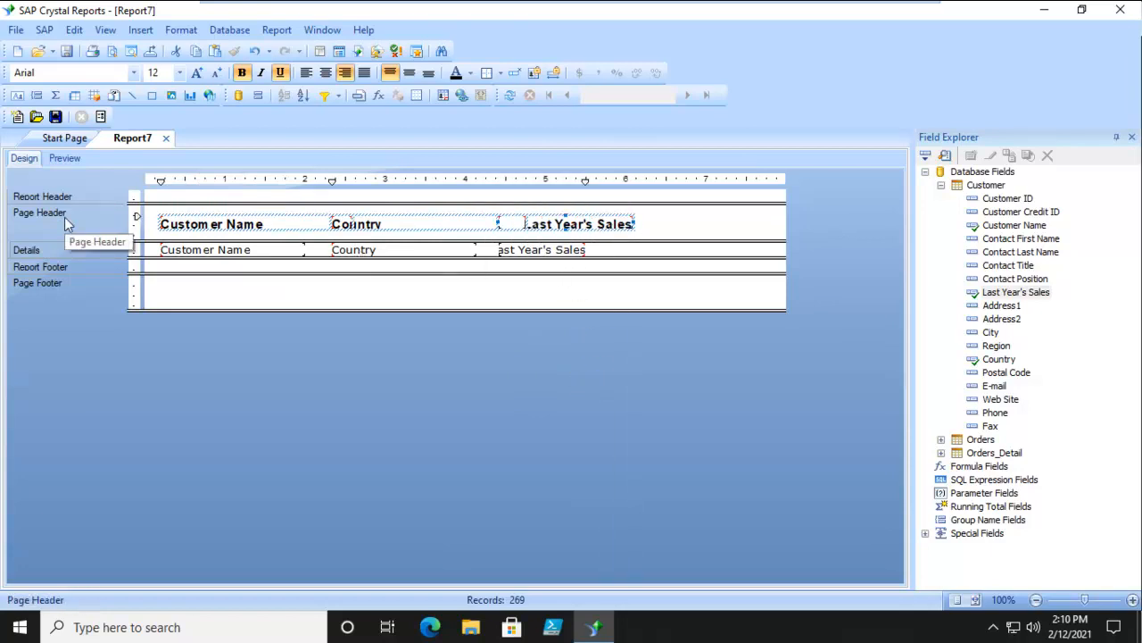
- Give the Page Header section a gray background color in the Section Expert
right_click(67, 223)
left_click(102, 274)
left_click(686, 168)
left_click(624, 224)
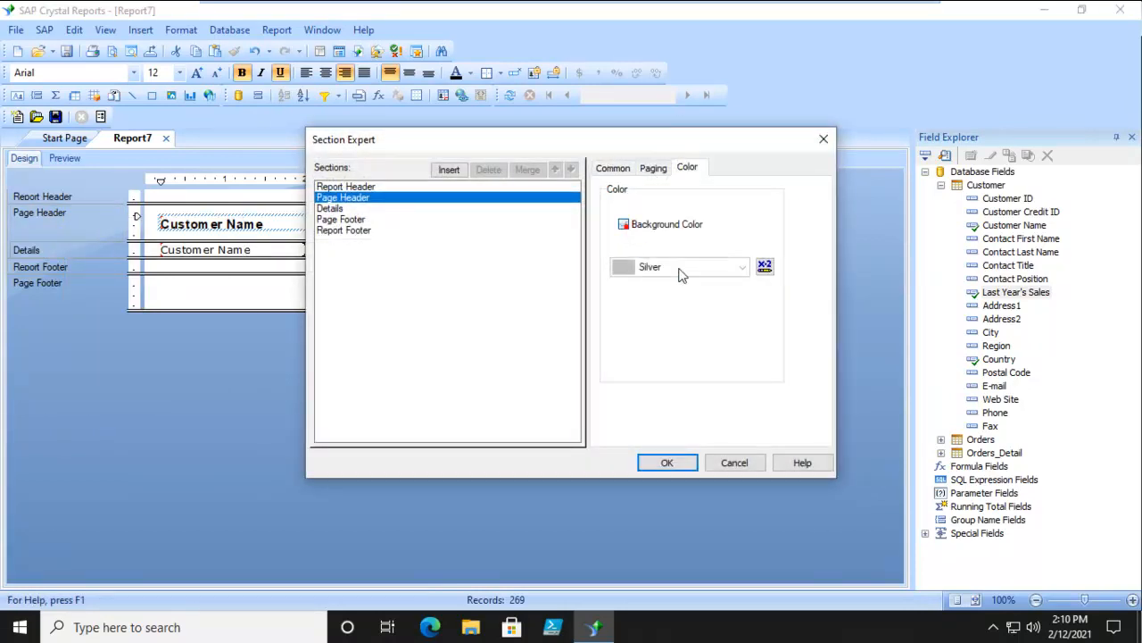
left_click(743, 266)
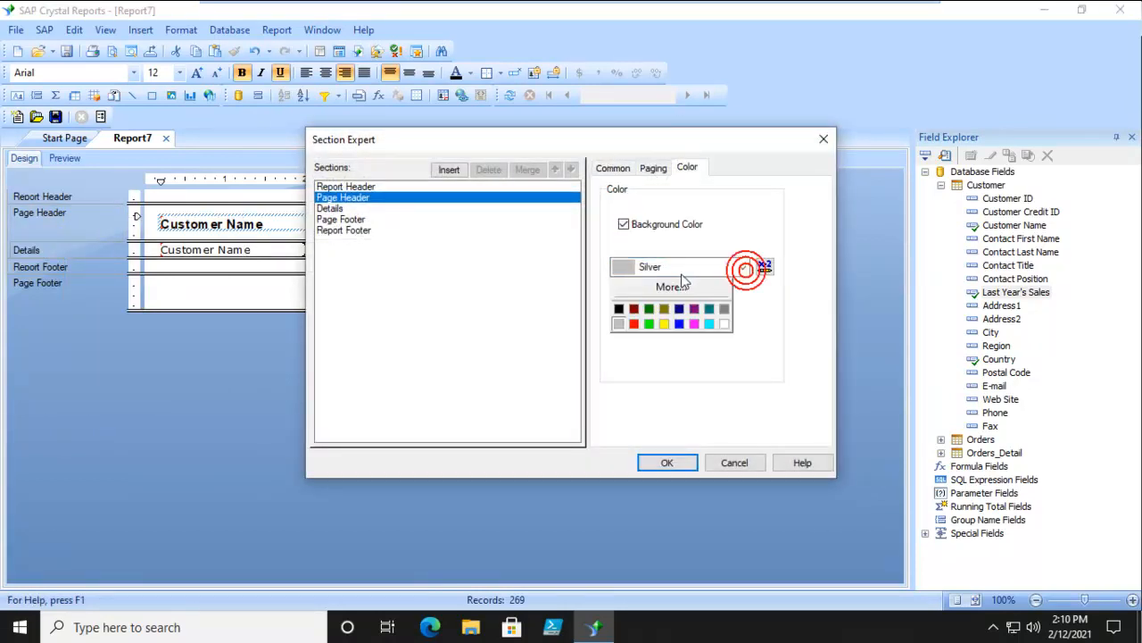
left_click(724, 309)
left_click(666, 463)
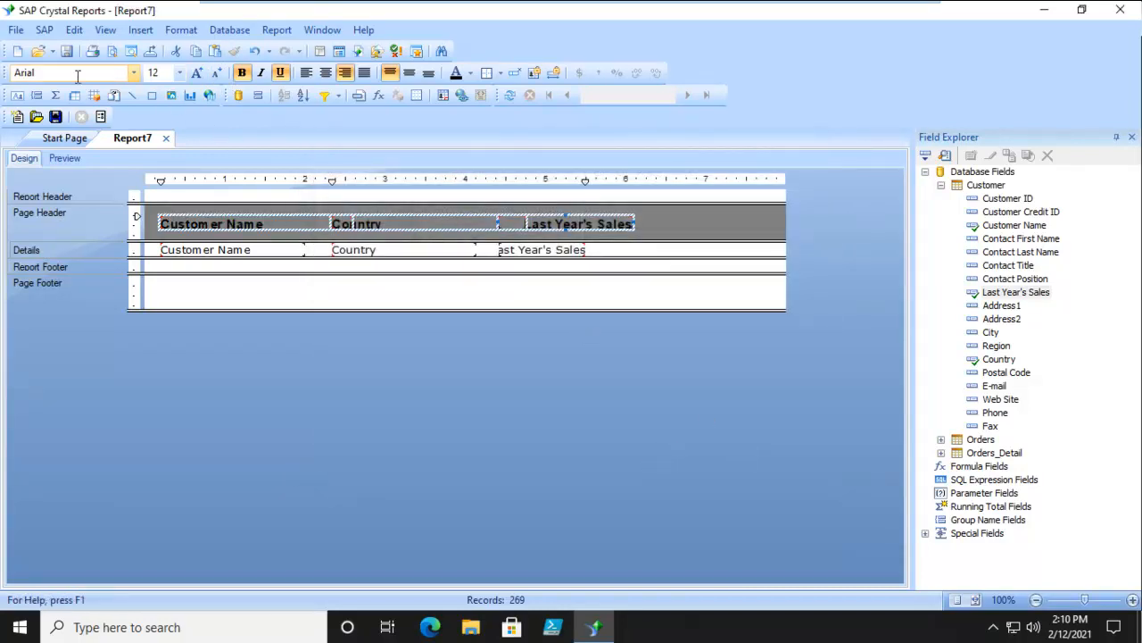
- Set the font color of the three column headings to white and preview the report
left_click(470, 73)
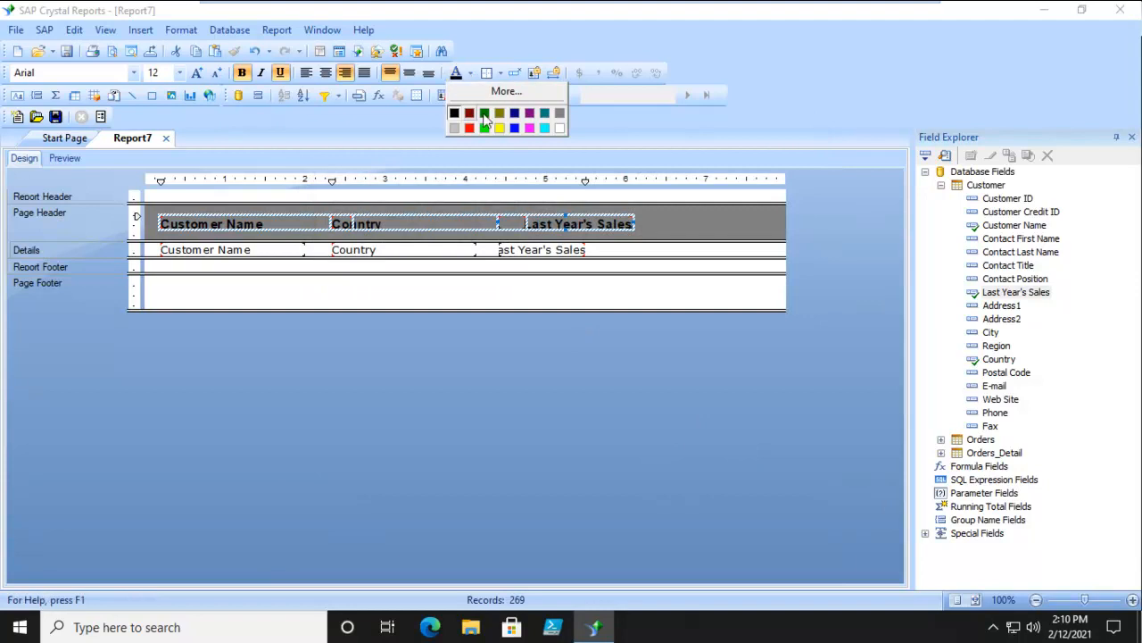
left_click(559, 128)
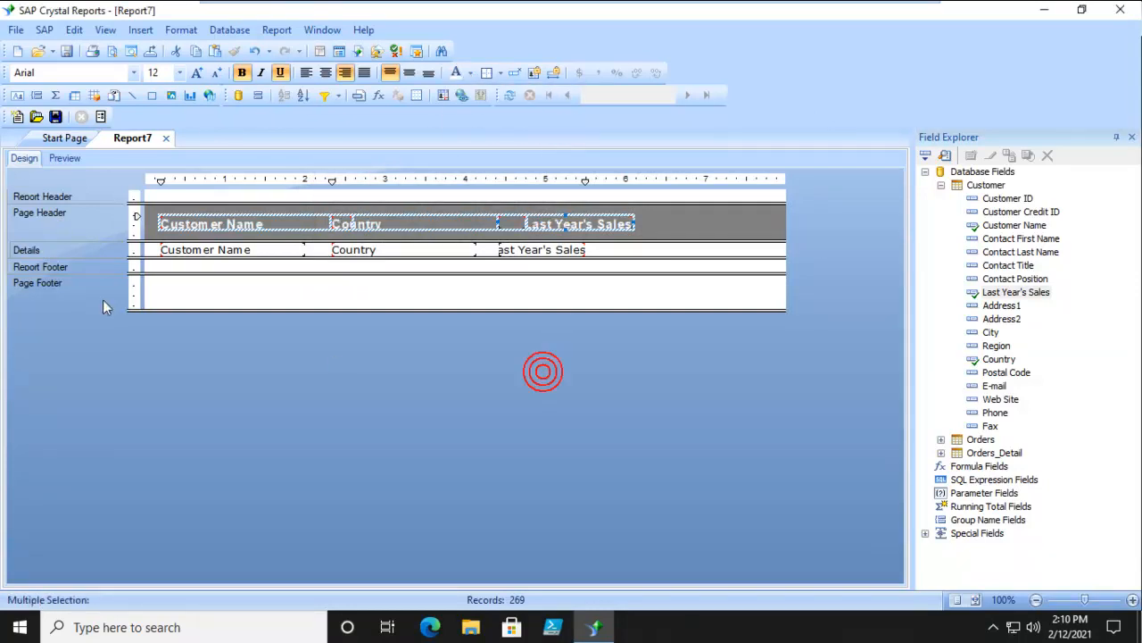
left_click(60, 158)
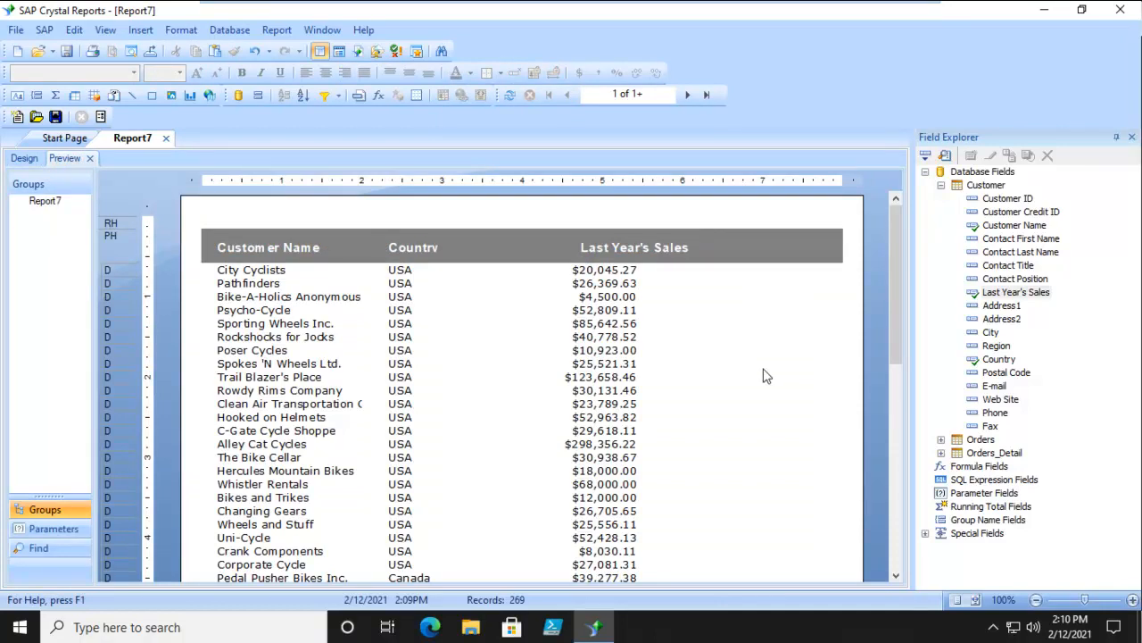
- Return to the report design and insert a group on Customer.Customer Name in ascending order
left_click(20, 158)
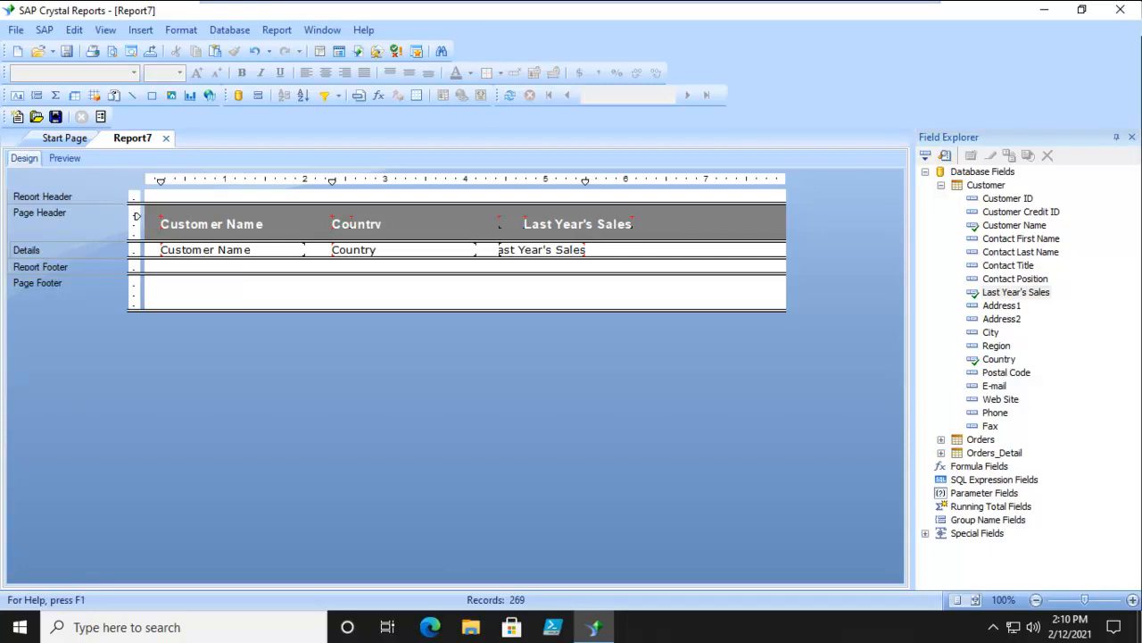
left_click(36, 96)
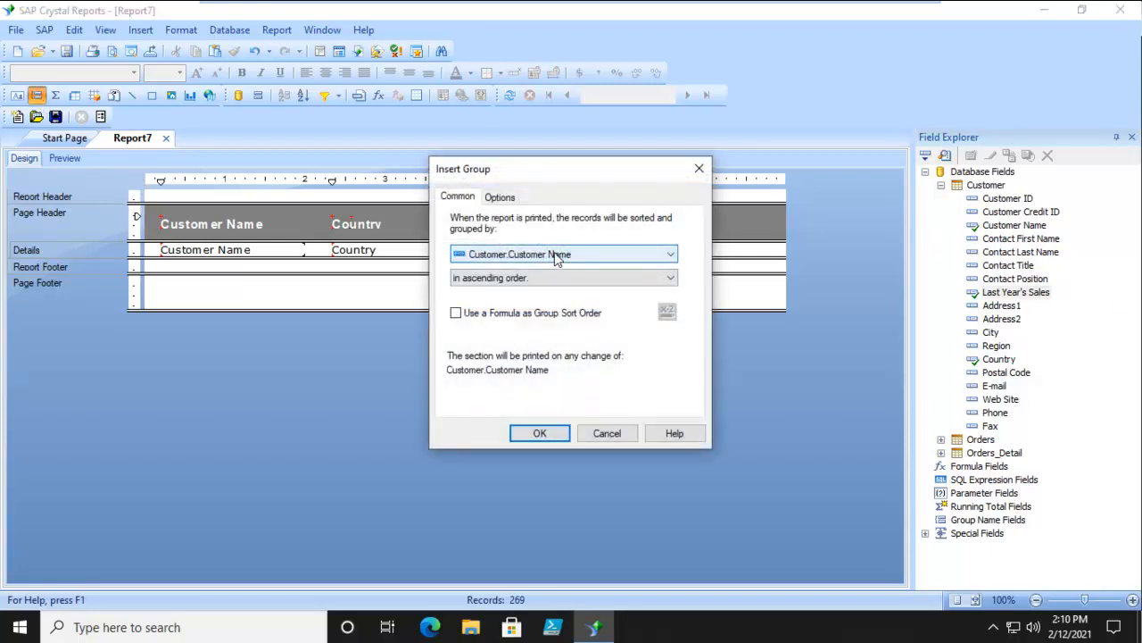
left_click(556, 254)
left_click(556, 254)
left_click(536, 279)
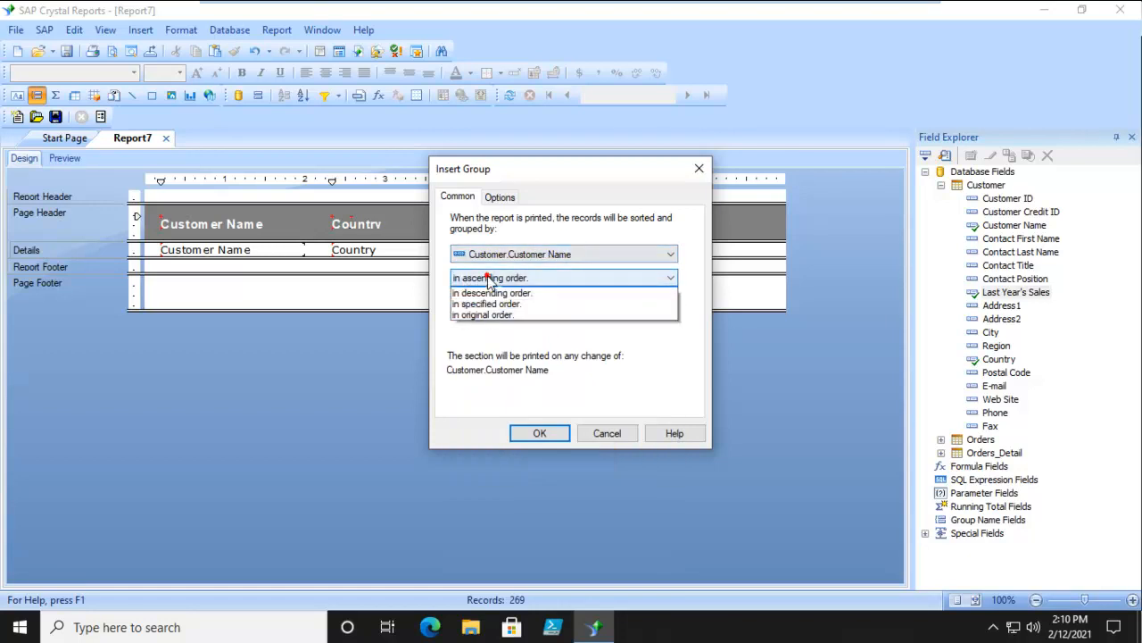
left_click(536, 279)
left_click(540, 434)
- Shift the Customer Name, Country and Last Year's Sales detail fields to the right under the group name and preview the report
left_click(206, 266)
left_click(364, 266, "ctrl")
left_click(518, 267, "ctrl")
key("Right")
key("Right")
key("Right")
key("Right")
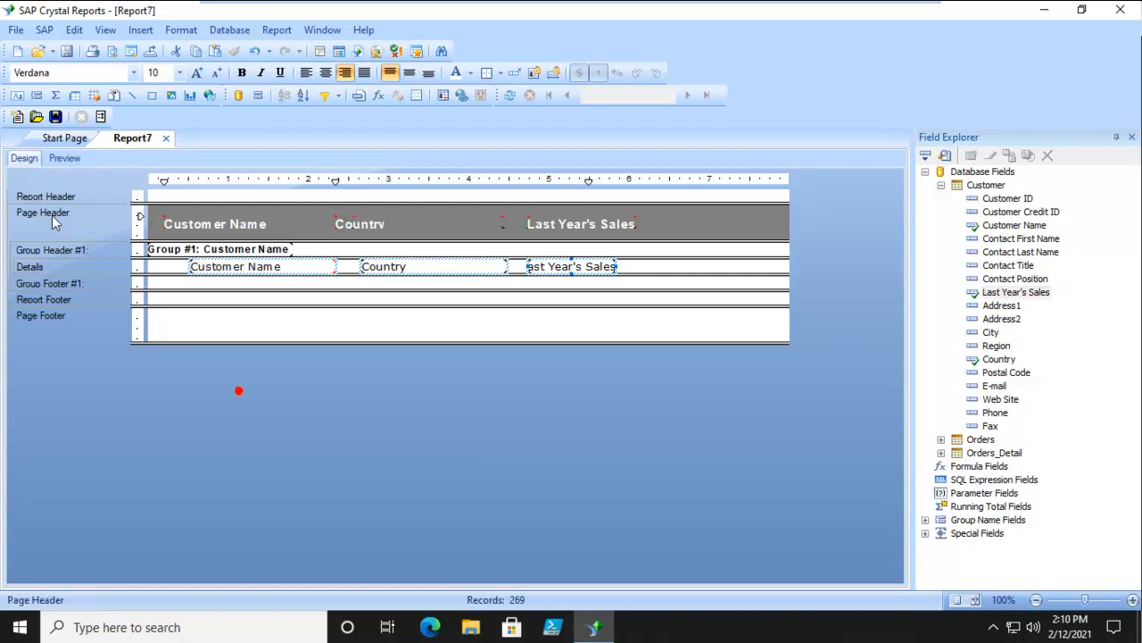
left_click(63, 158)
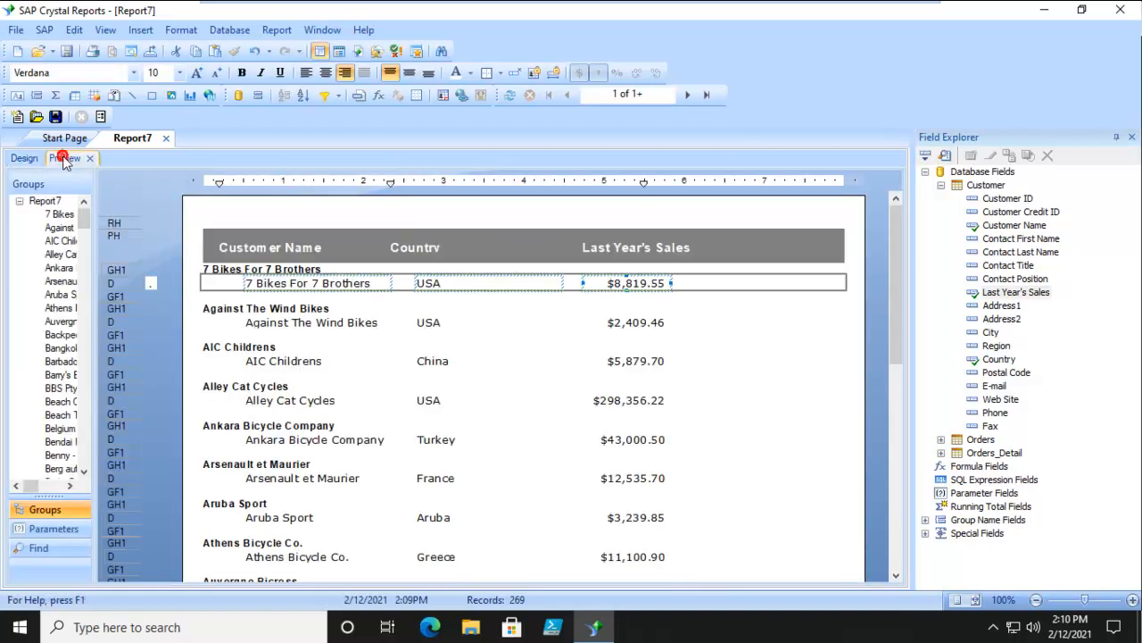
left_click(811, 357)
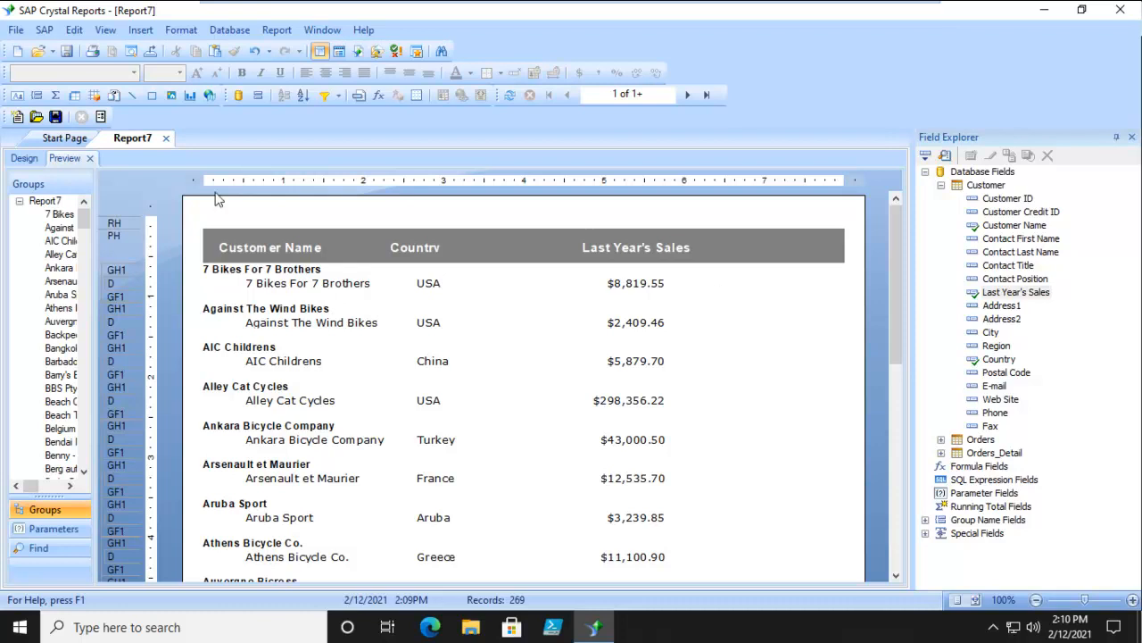
- Add Customer.Country as an ascending sort field after the Customer Name group in the Record Sort Expert and preview the report
left_click(24, 159)
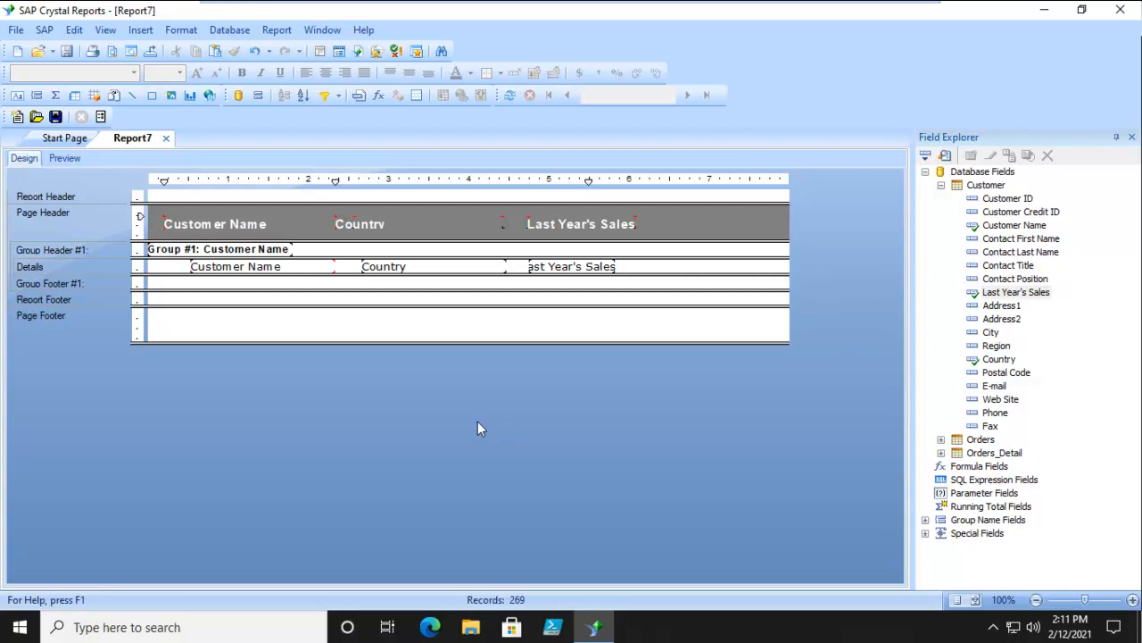
left_click(303, 96)
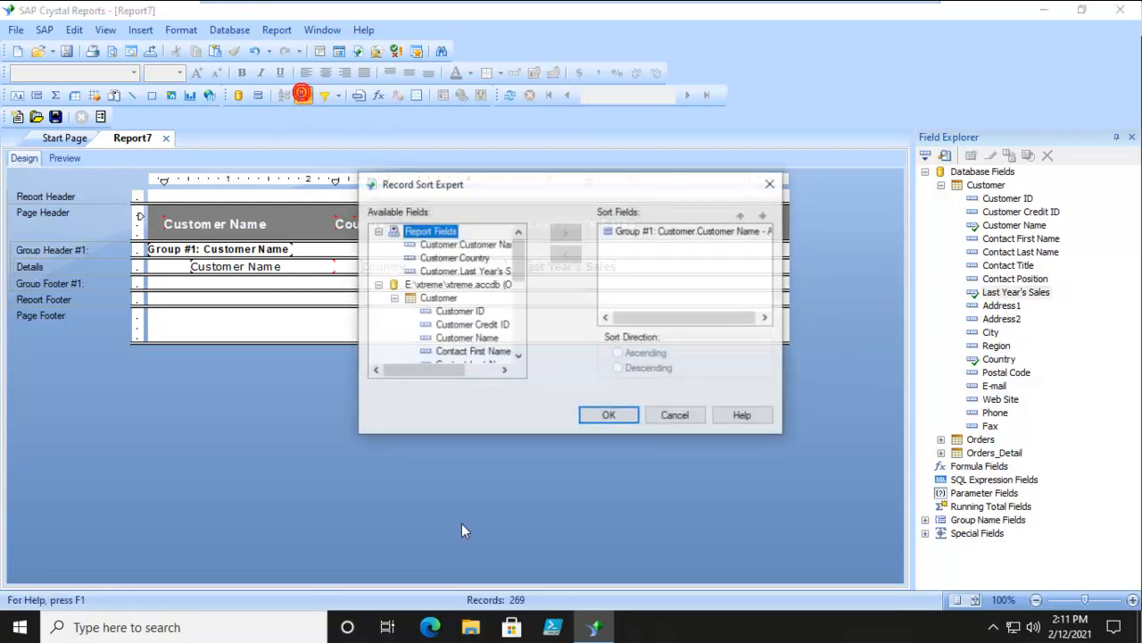
left_click(457, 259)
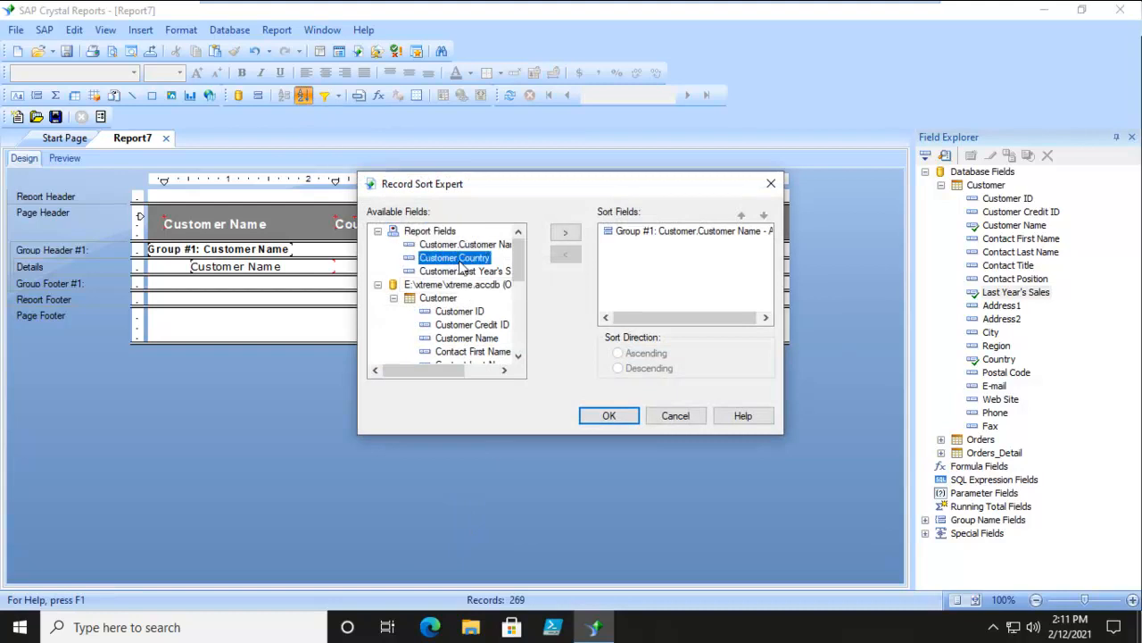
left_click(565, 232)
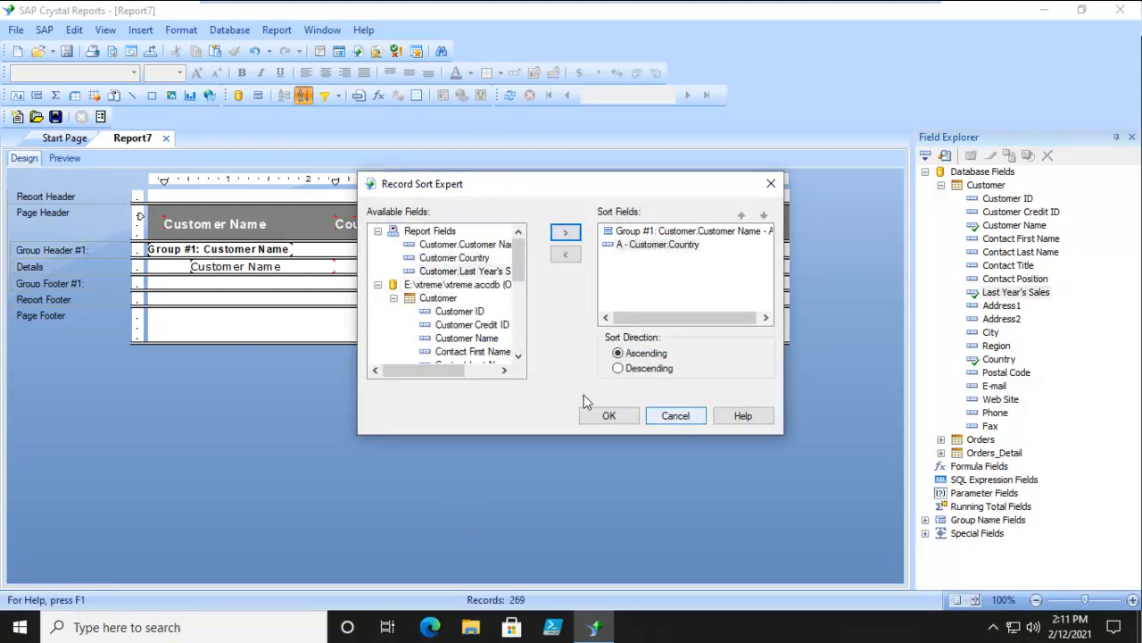
left_click(605, 421)
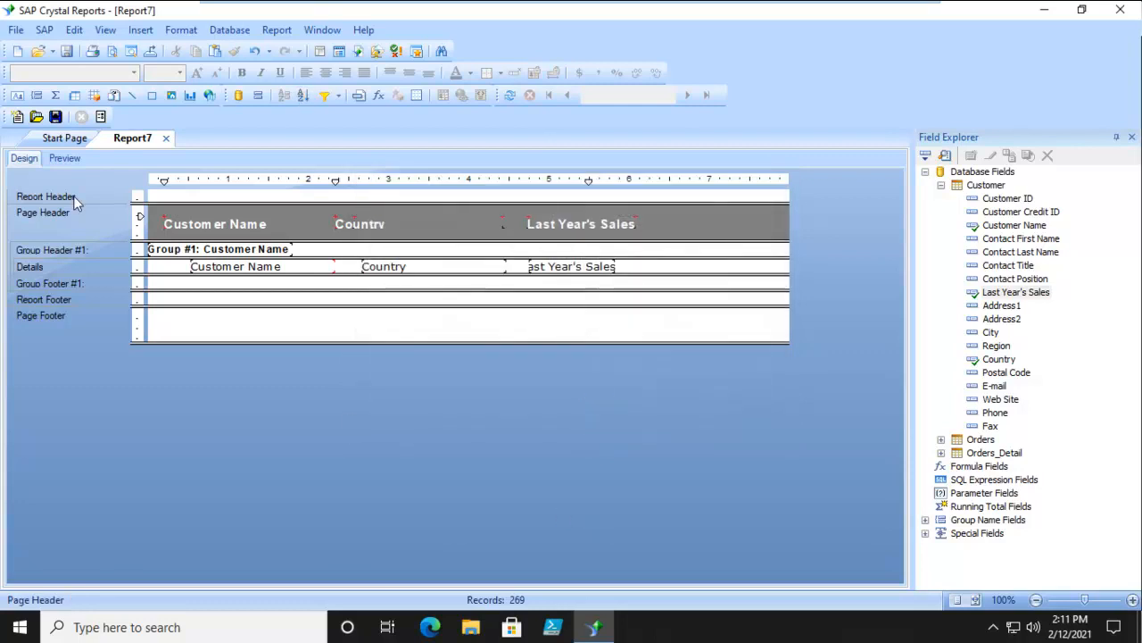
left_click(66, 160)
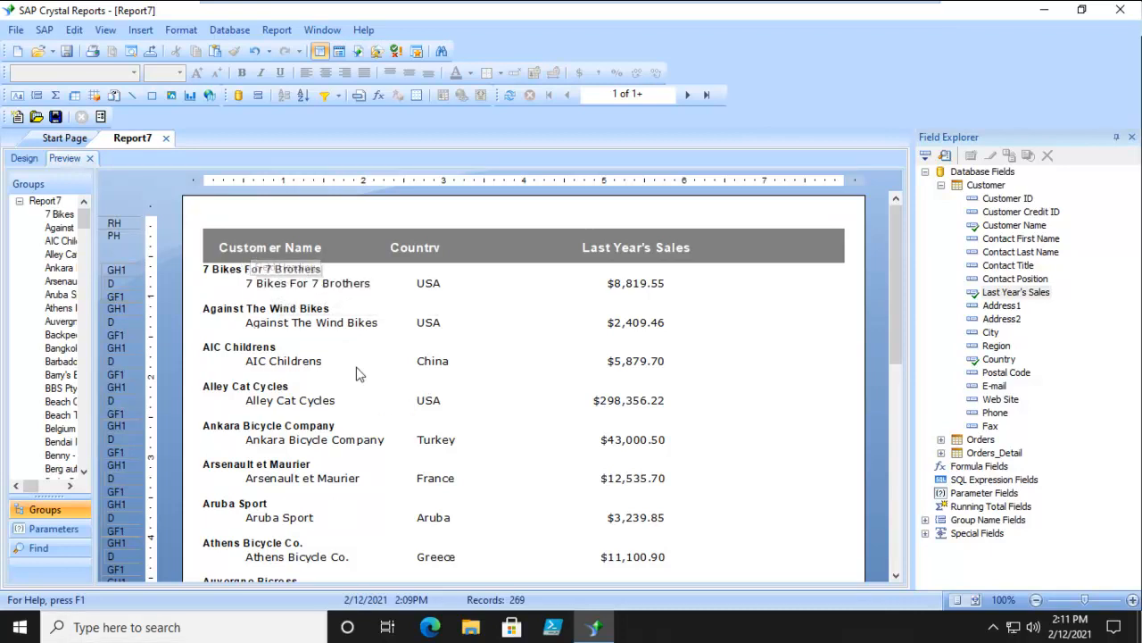
- Review the order of the group and record sort fields in the Record Sort Expert, then accept it as is
left_click(24, 158)
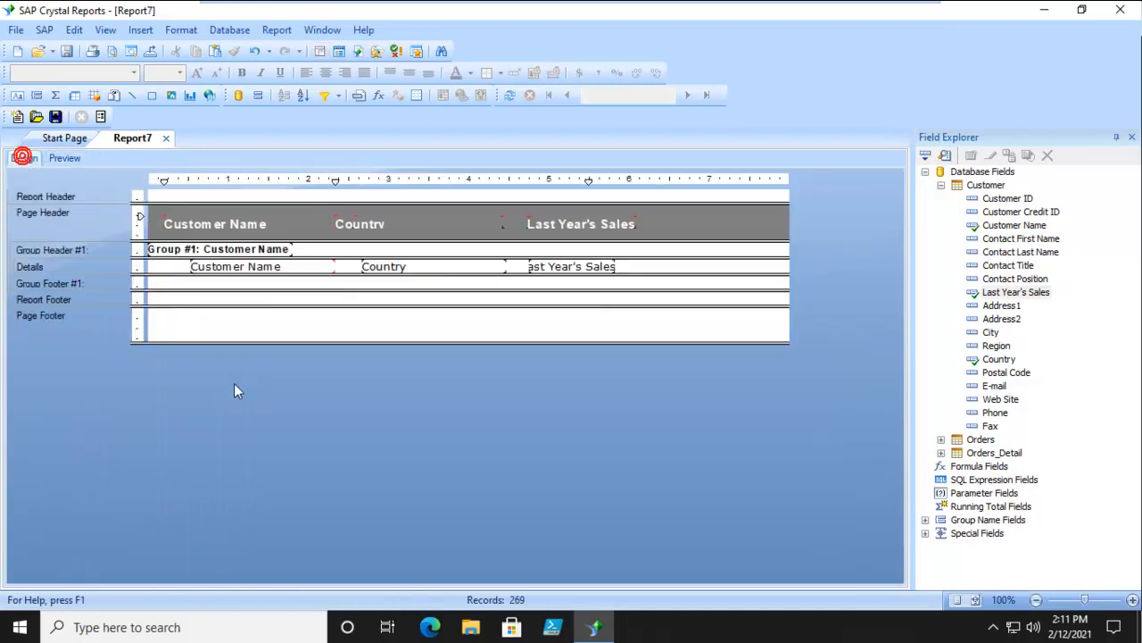
left_click(305, 97)
left_click(685, 231)
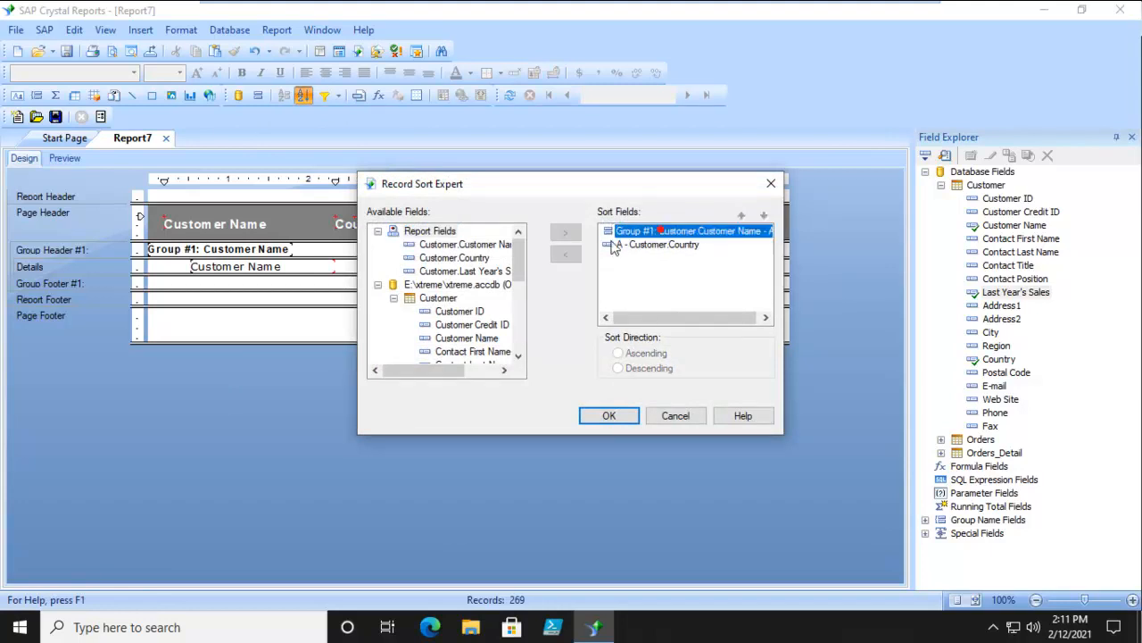
left_click(645, 233)
left_click(650, 232)
left_click(603, 420)
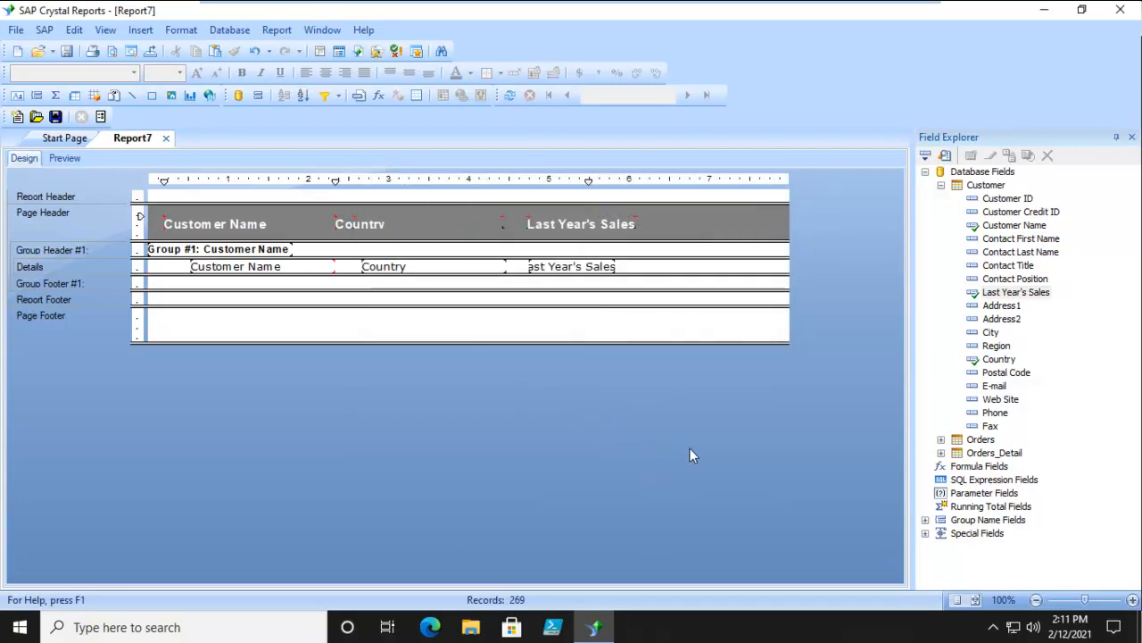
- Insert a second group on Customer.Country in ascending order
left_click(36, 94)
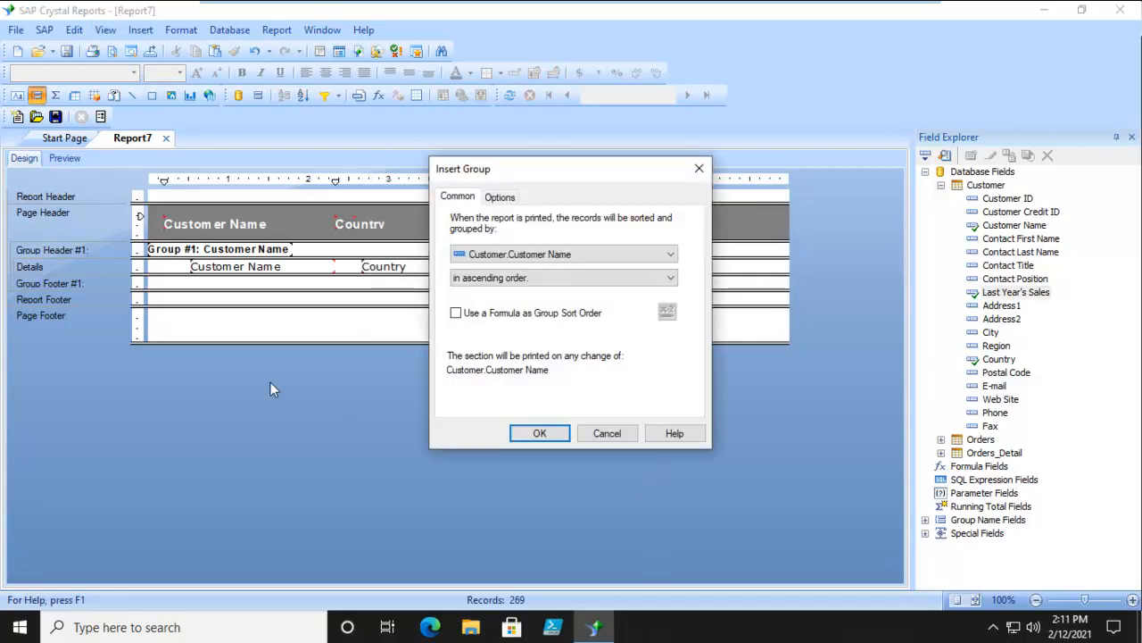
left_click(535, 257)
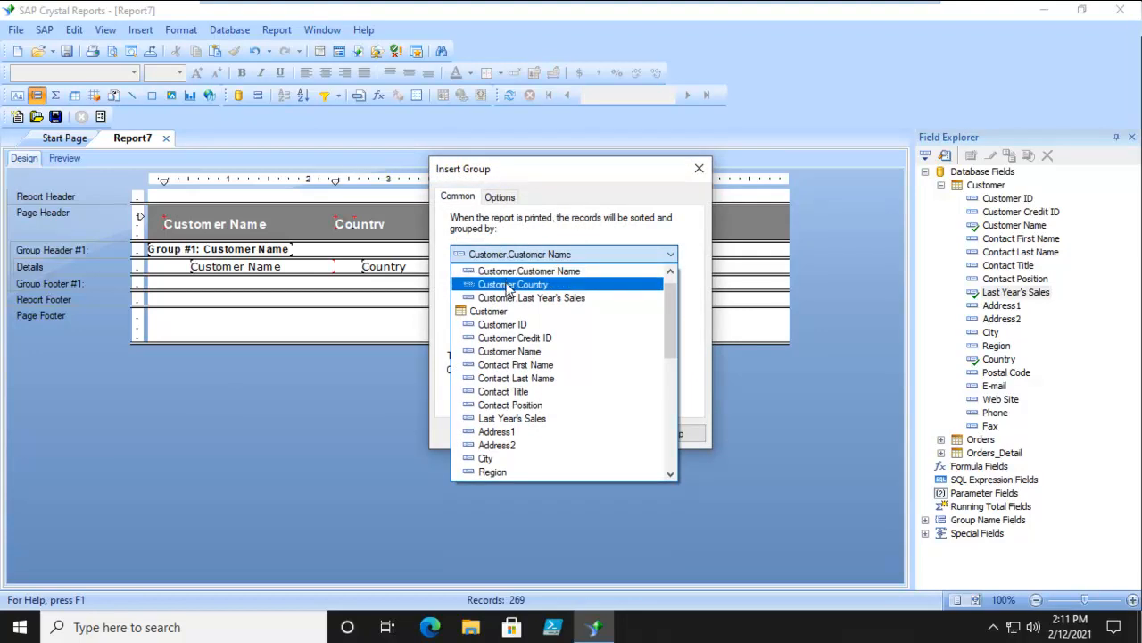
left_click(507, 284)
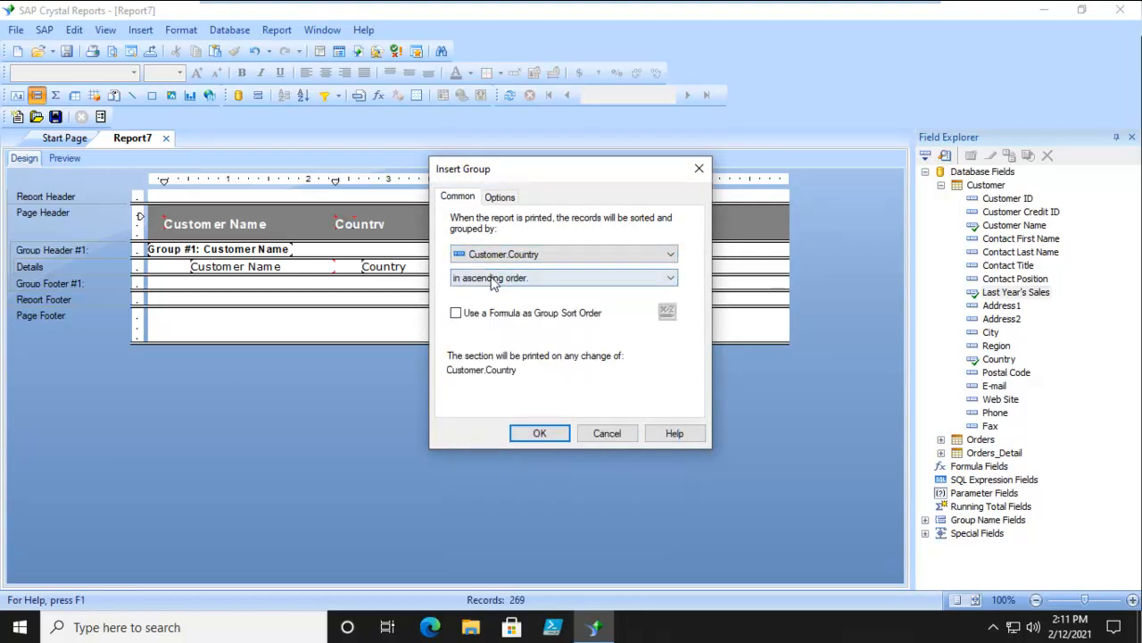
left_click(539, 433)
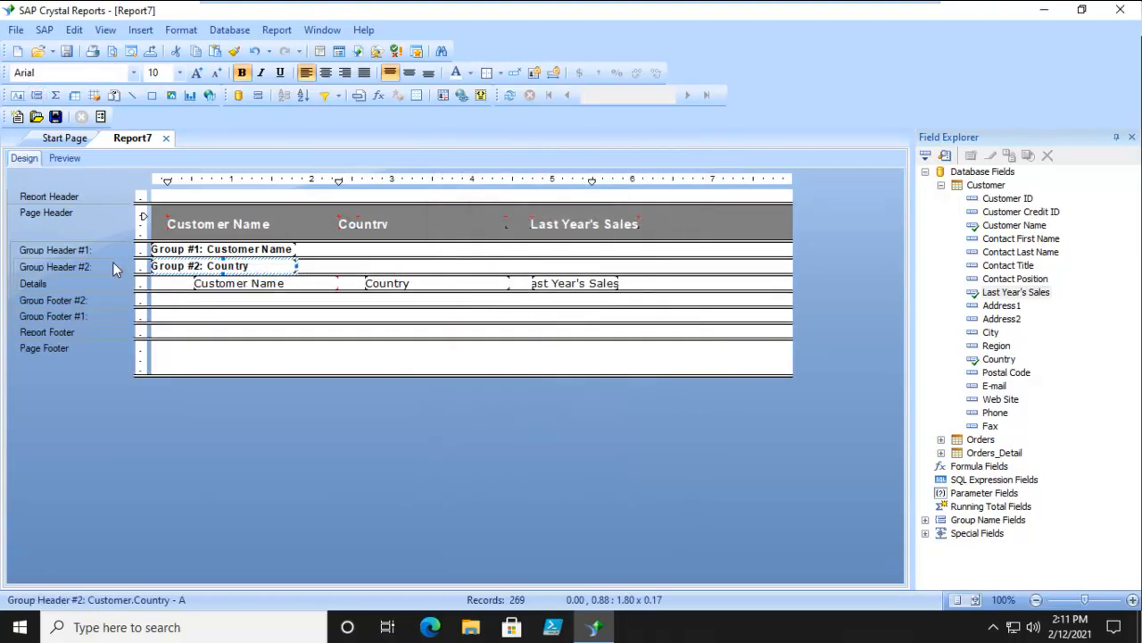
- Move the Country group above the Customer Name group, indent the Customer Name group name to about 0.25 inches, and preview the report
left_click_drag(100, 272, 102, 247)
left_click(271, 267)
key("Right")
key("Right")
key("Right")
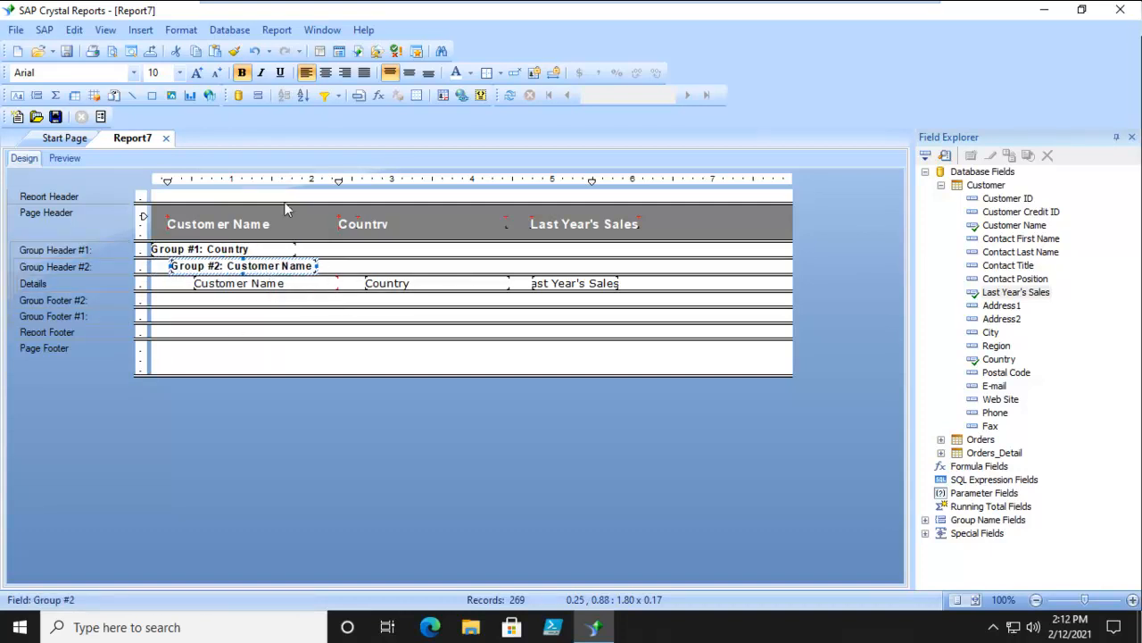
left_click(66, 160)
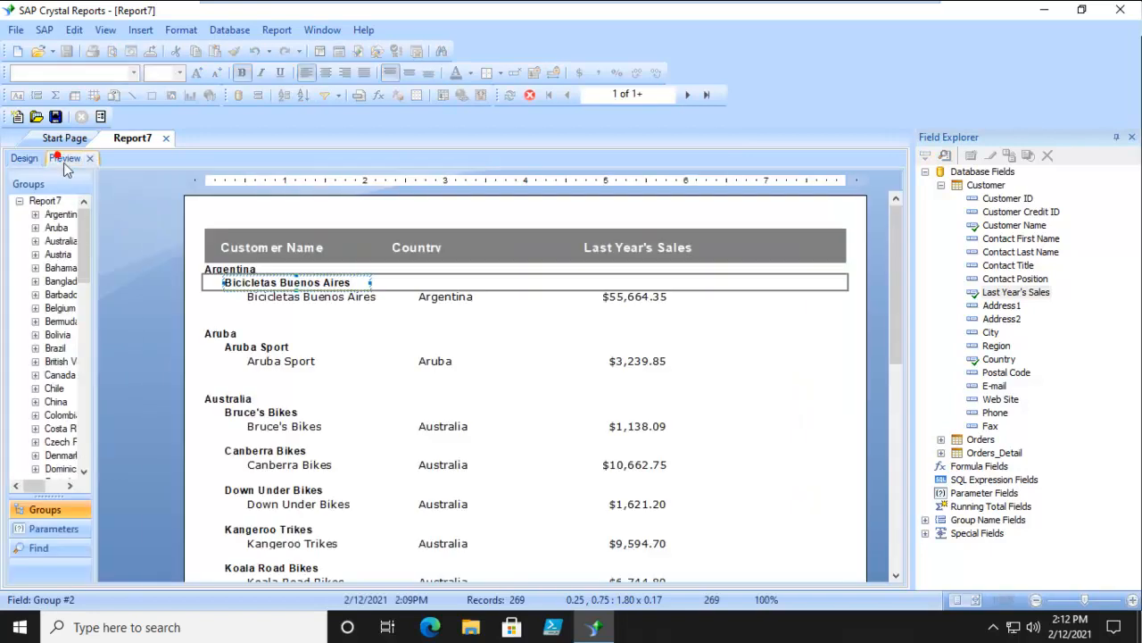
left_click(782, 375)
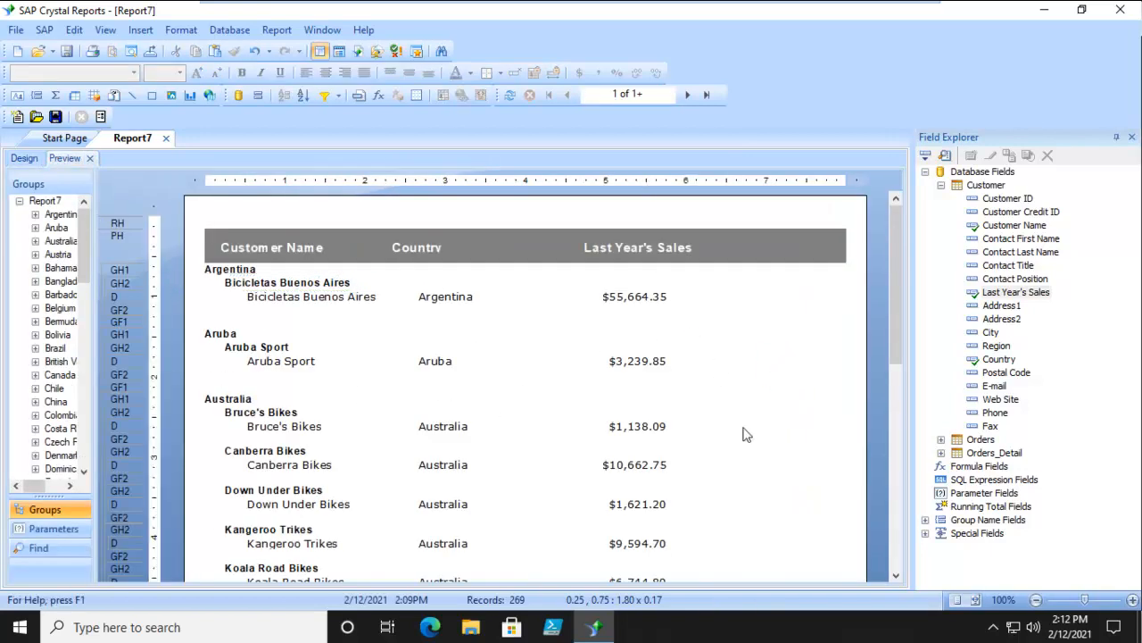
scroll(661, 444, "down", 10)
scroll(741, 432, "up", 3)
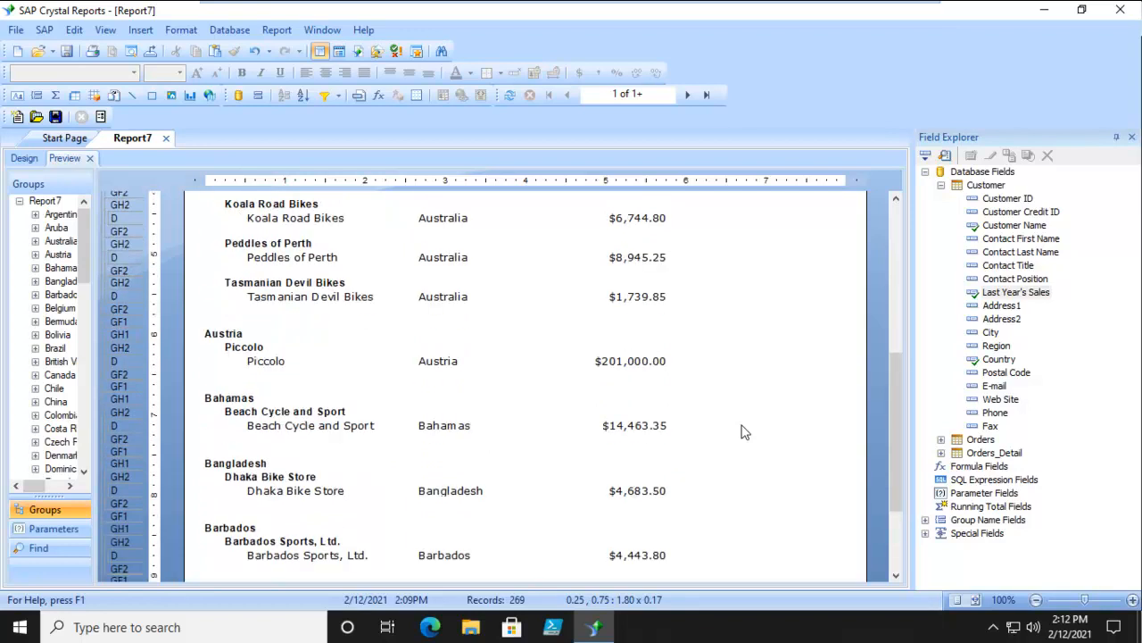
scroll(742, 432, "up", 5)
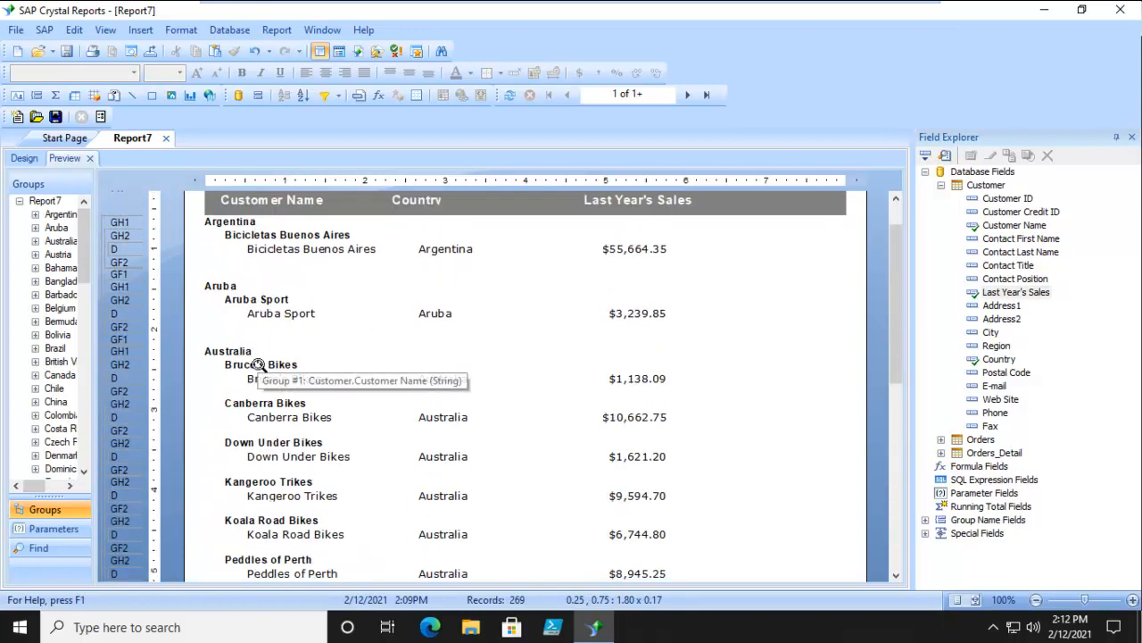
- Return to the design and add a highlighting condition to the Last Year's Sales detail field for values greater than 60000
left_click(24, 158)
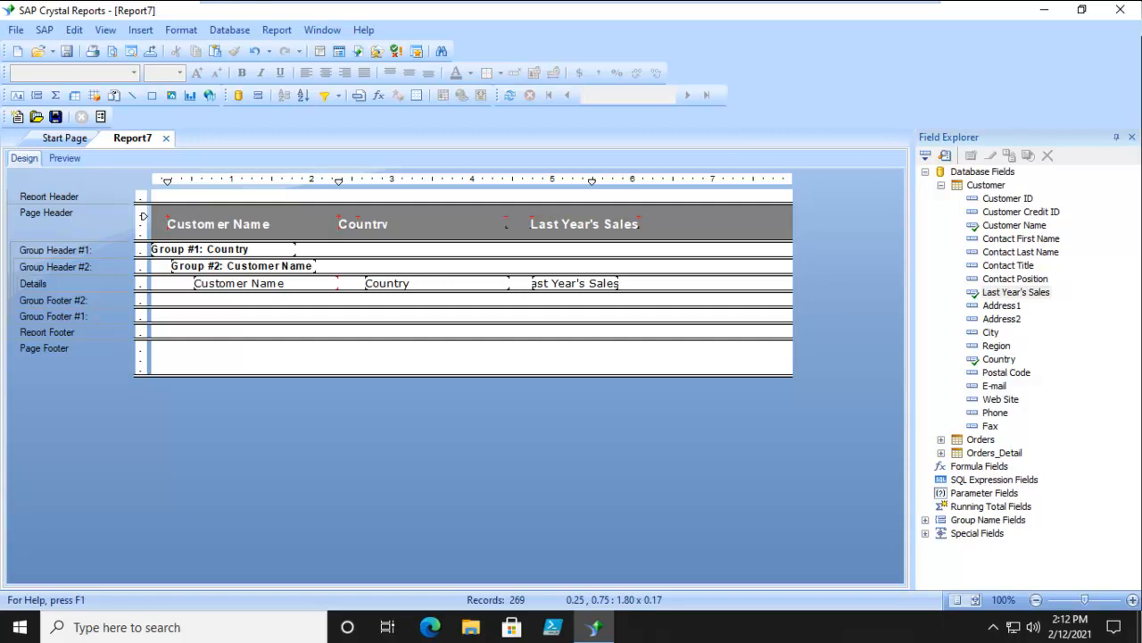
left_click(583, 284)
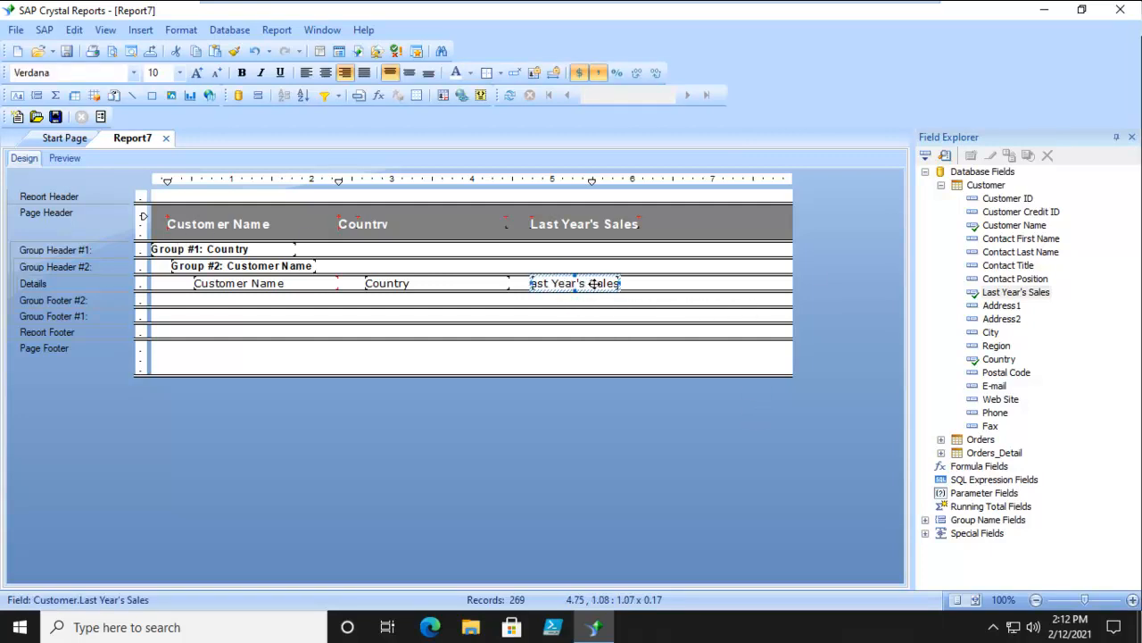
left_click(479, 95)
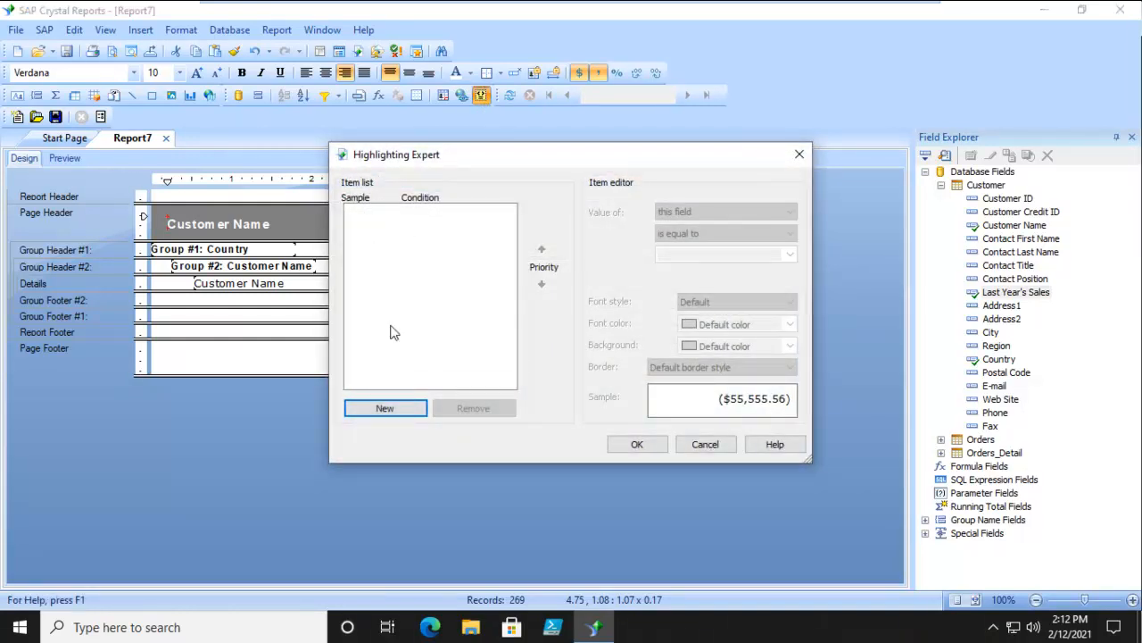
left_click(390, 411)
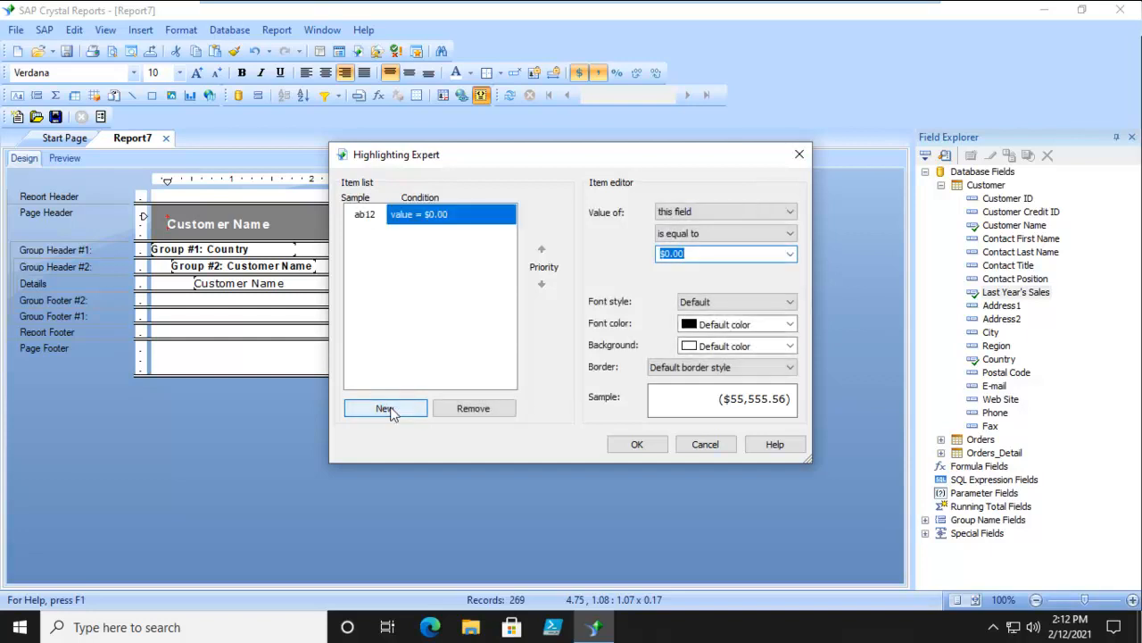
left_click_drag(661, 164, 640, 183)
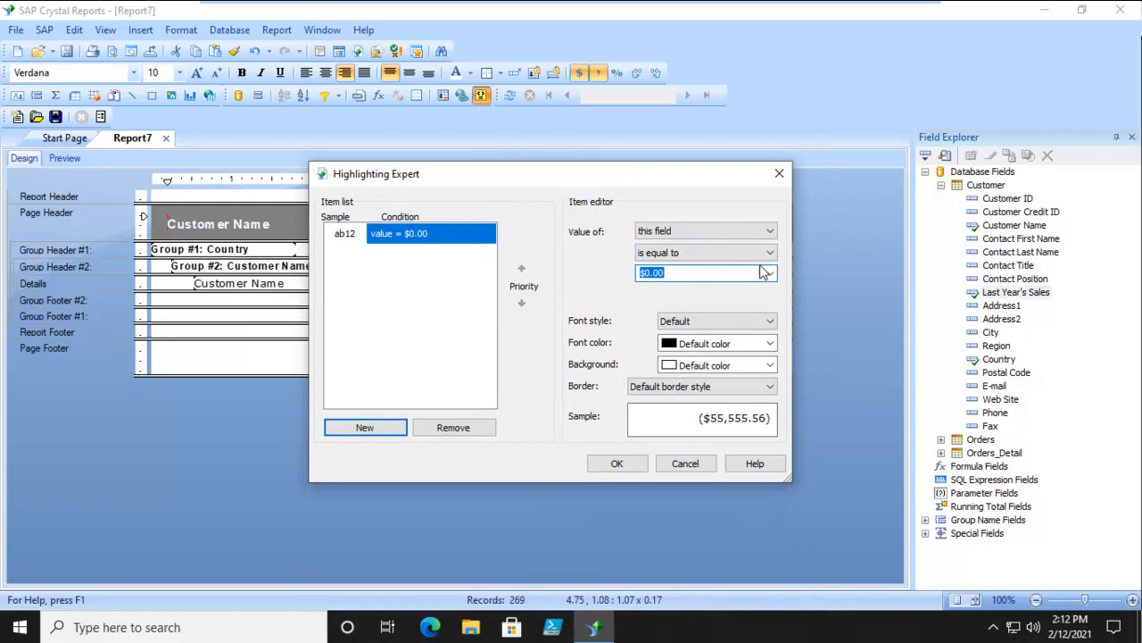
left_click(768, 252)
left_click(679, 312)
key("Tab")
type("6000")
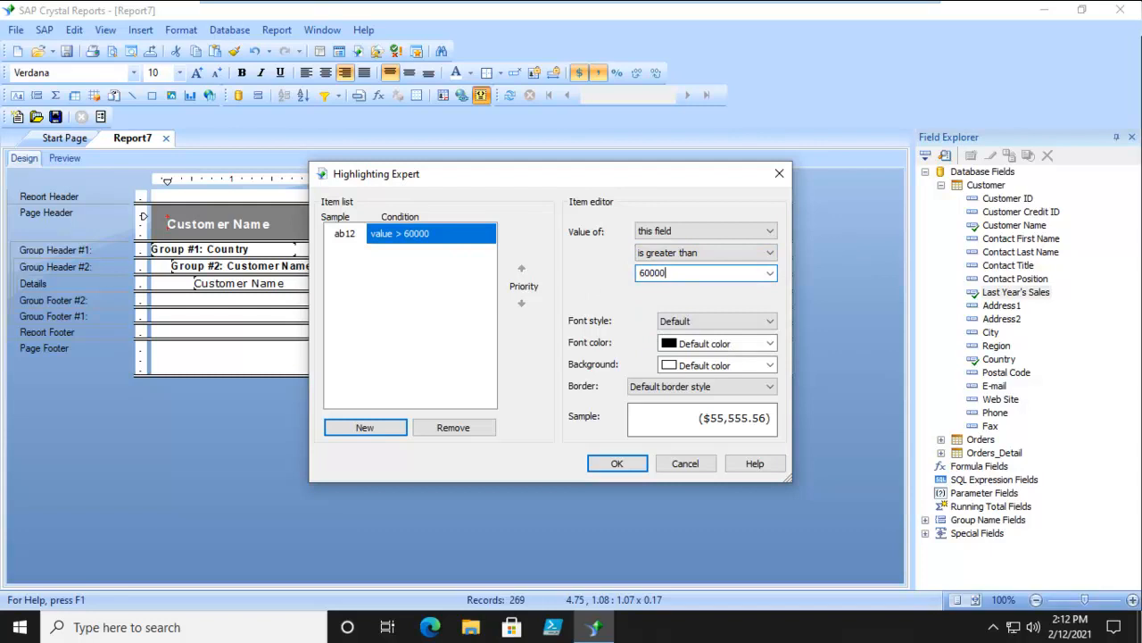
- Set the highlighting background to Yellow, accept the rule and check the highlighted sales in the report preview
left_click(754, 366)
left_click_drag(774, 414, 767, 457)
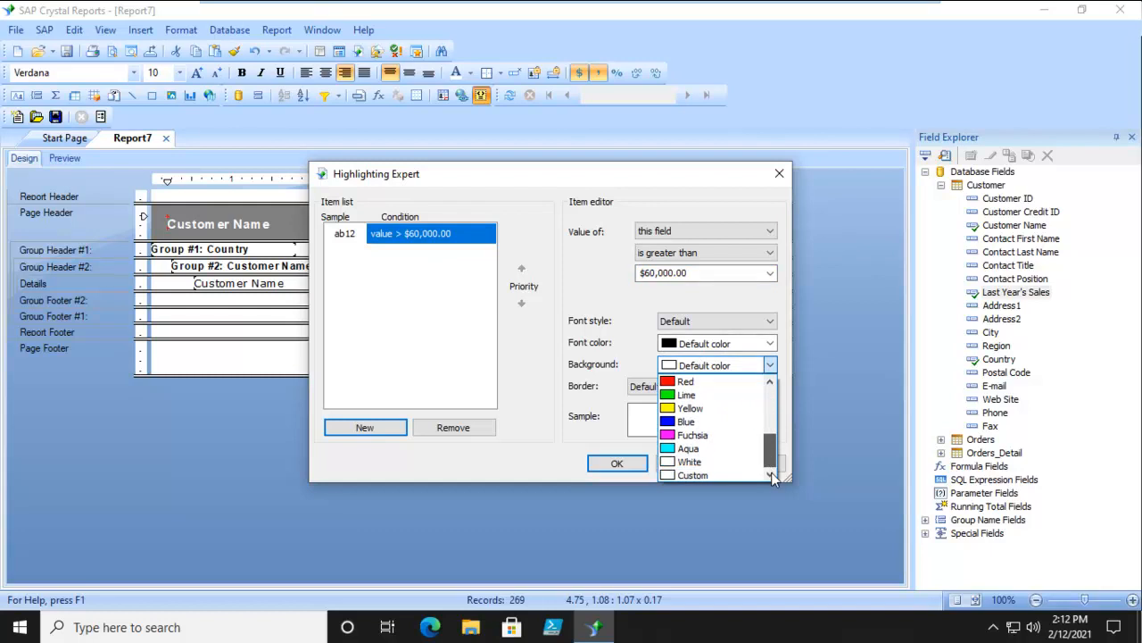
left_click(688, 409)
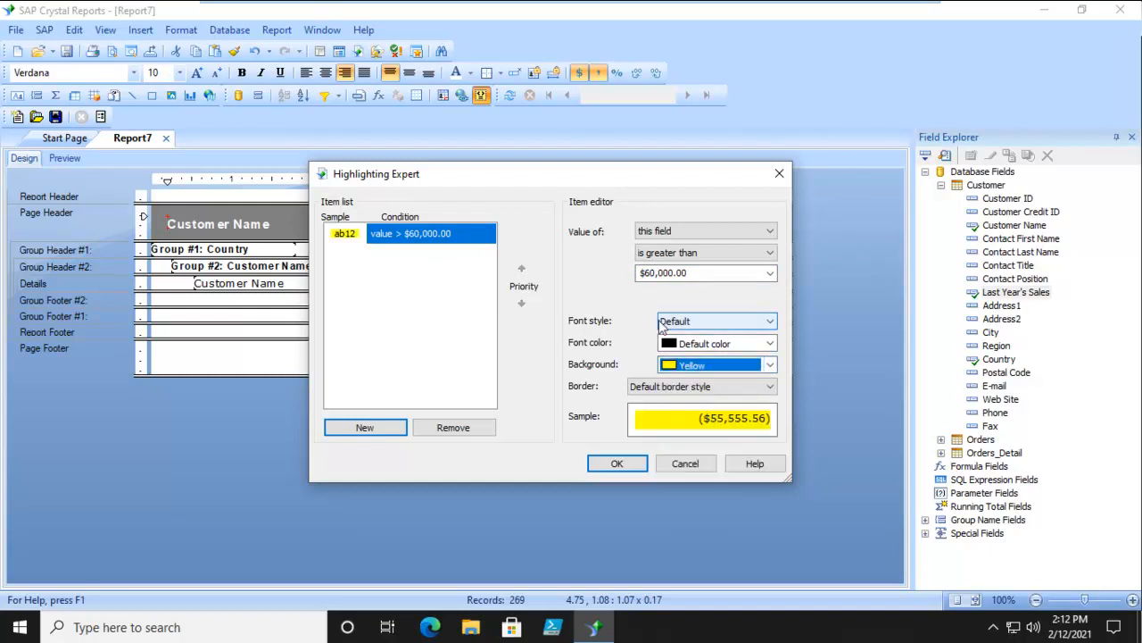
left_click(614, 462)
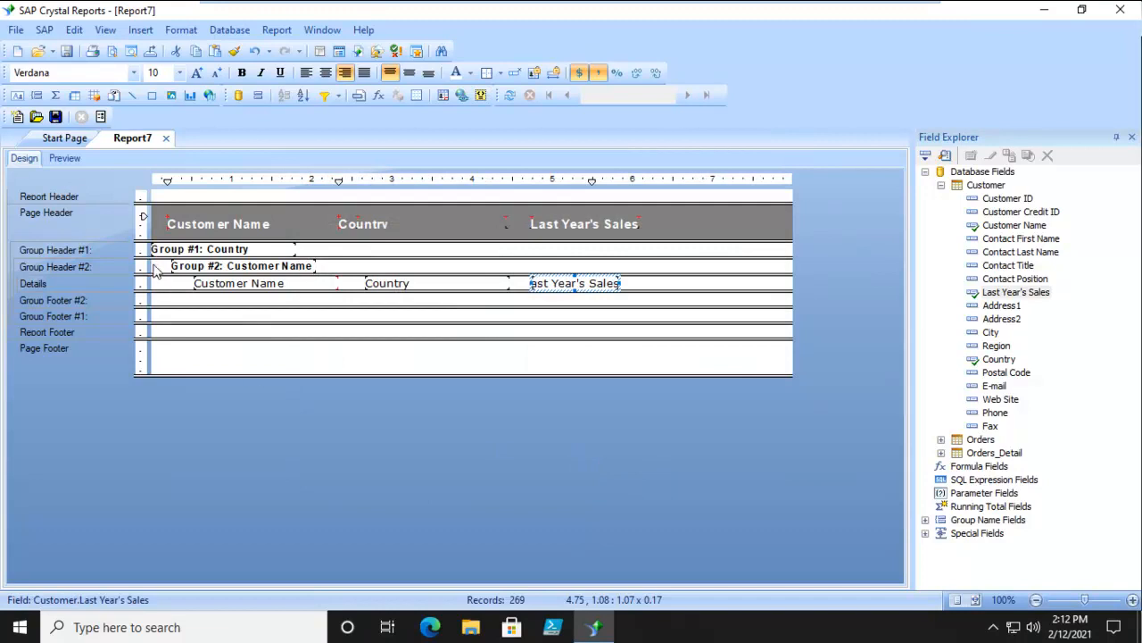
left_click(57, 159)
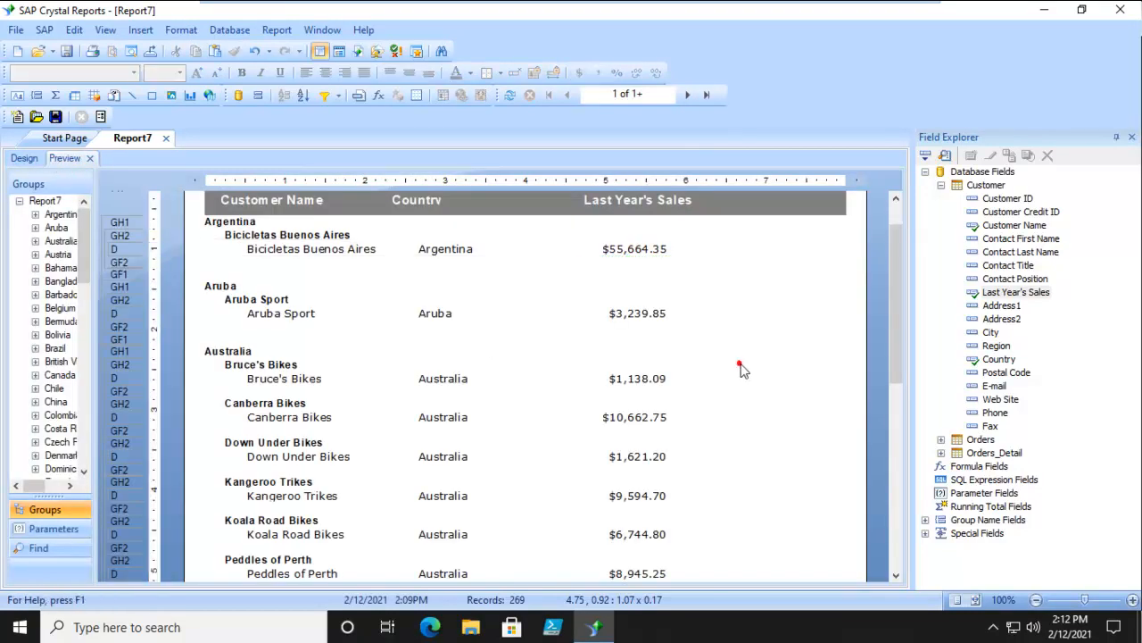
scroll(742, 371, "down", 5)
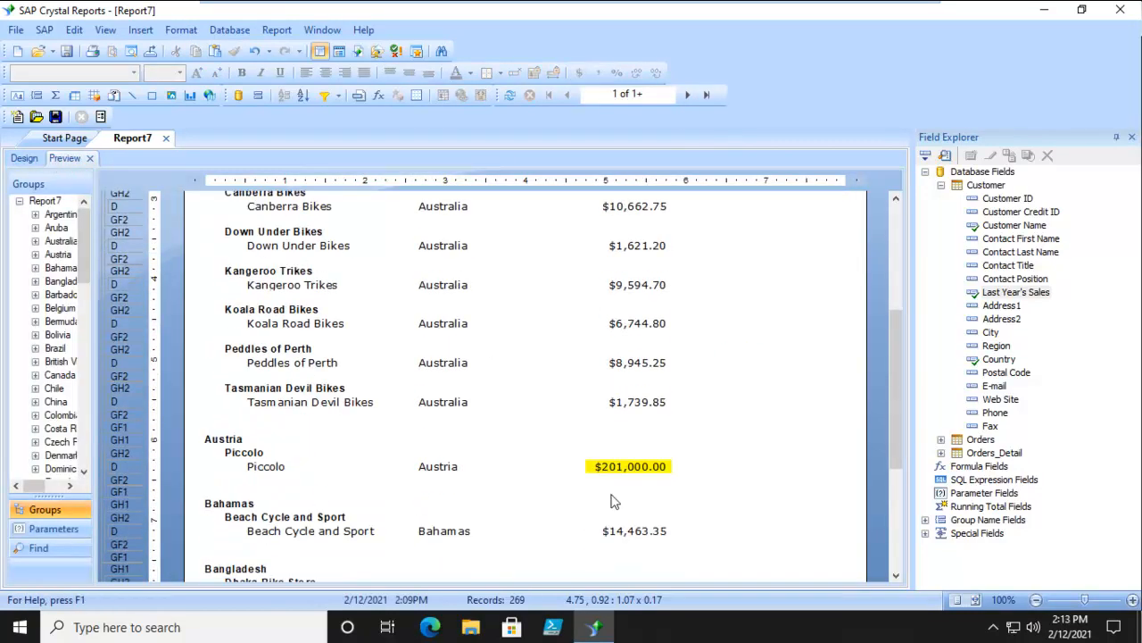
scroll(711, 478, "down", 3)
scroll(711, 478, "up", 6)
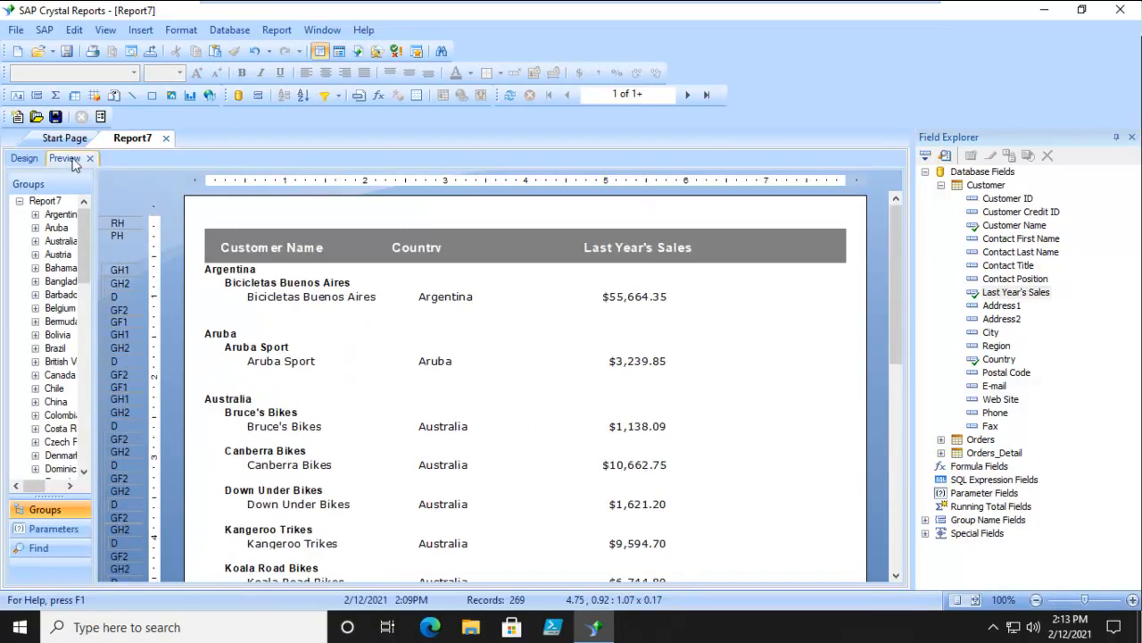
- Place the Page N of M special field in the Page Footer at about 4.6 inches across and preview the page bottom
left_click(23, 159)
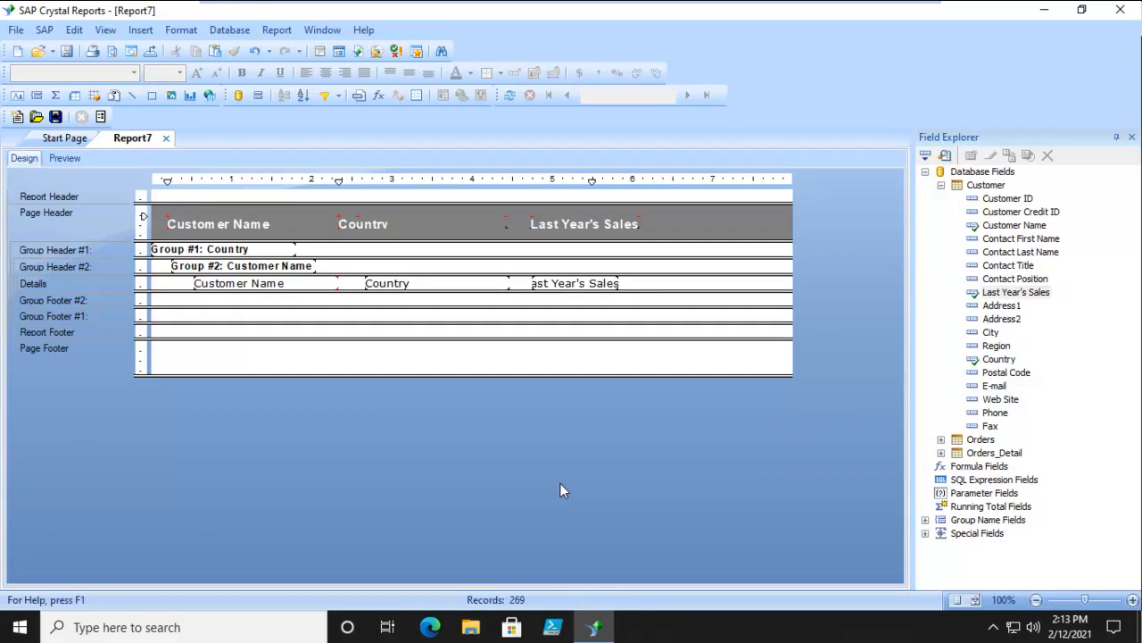
left_click(925, 534)
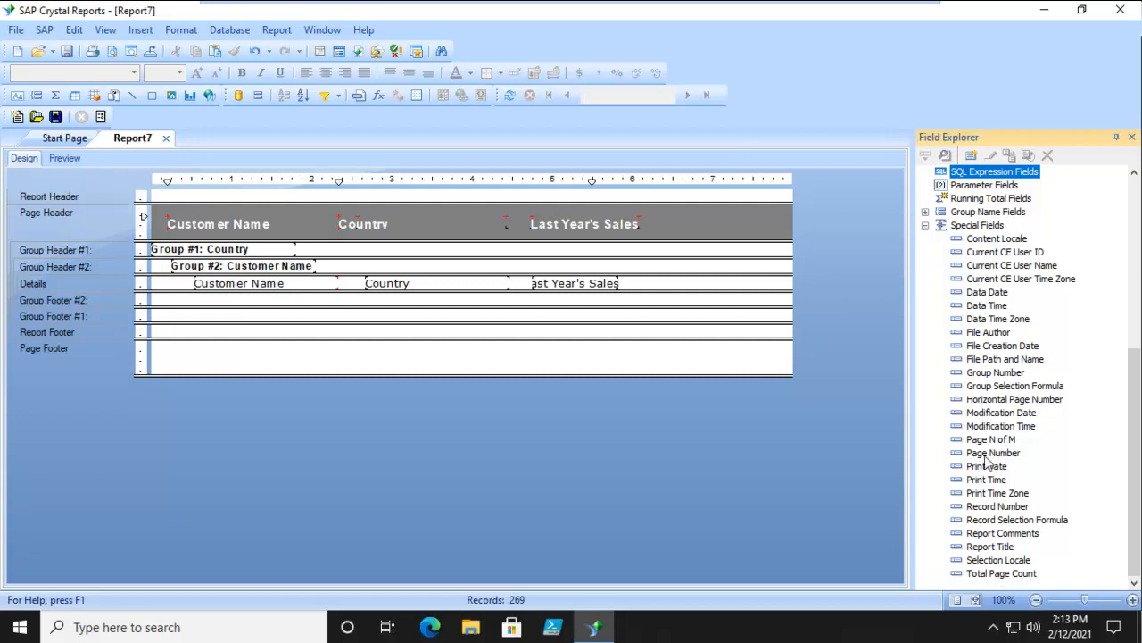
left_click_drag(991, 442, 520, 352)
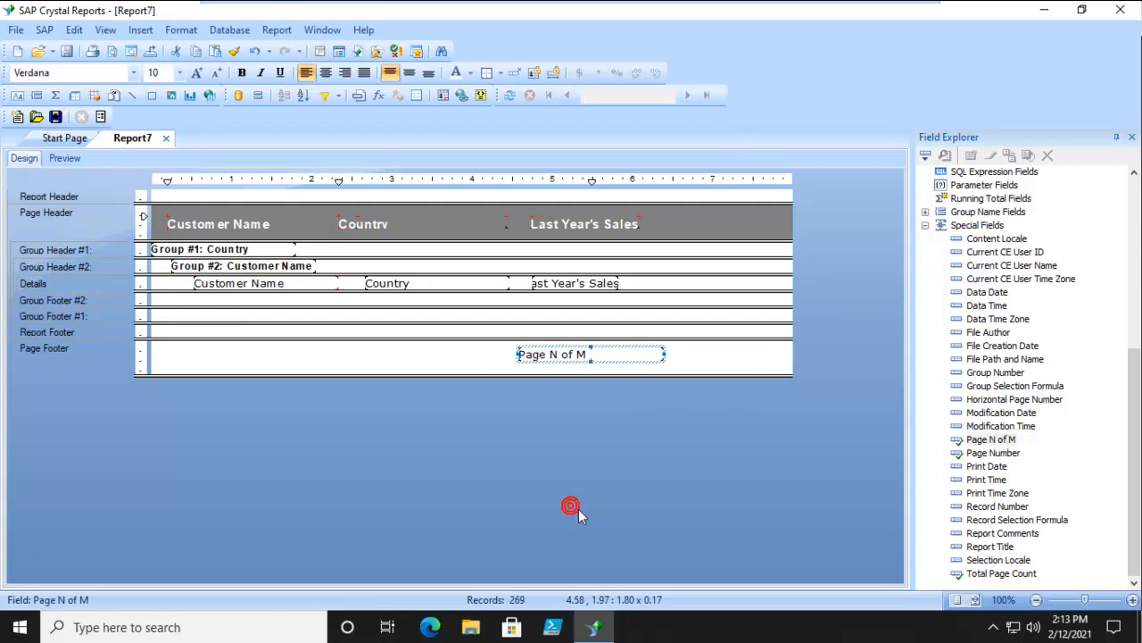
left_click(62, 158)
scroll(724, 393, "down", 3)
scroll(725, 394, "down", 5)
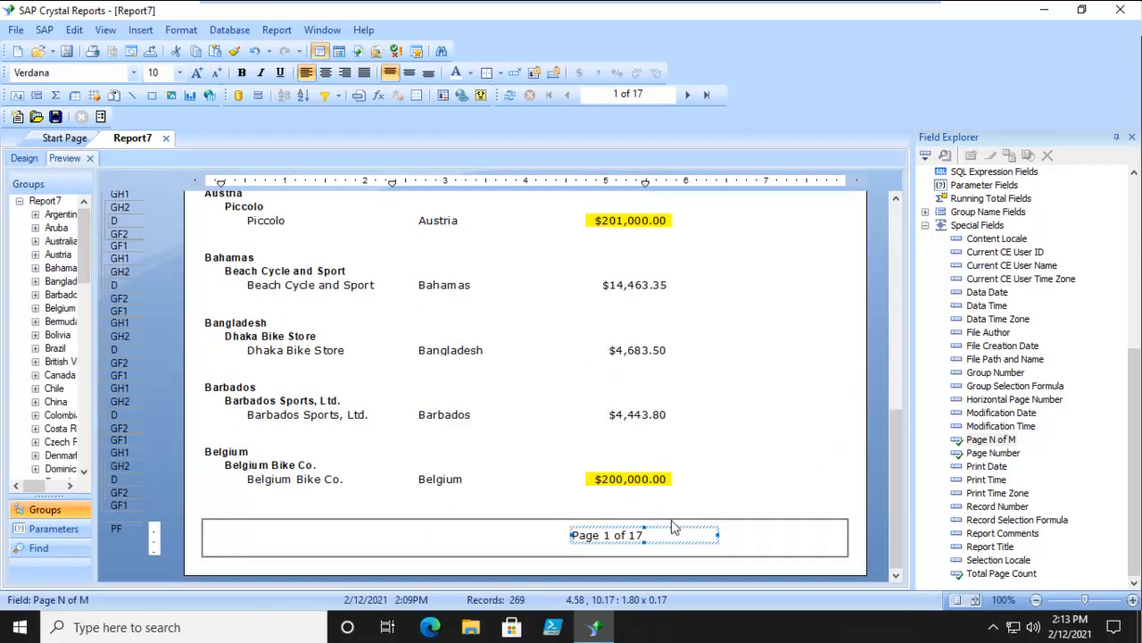
left_click(671, 525)
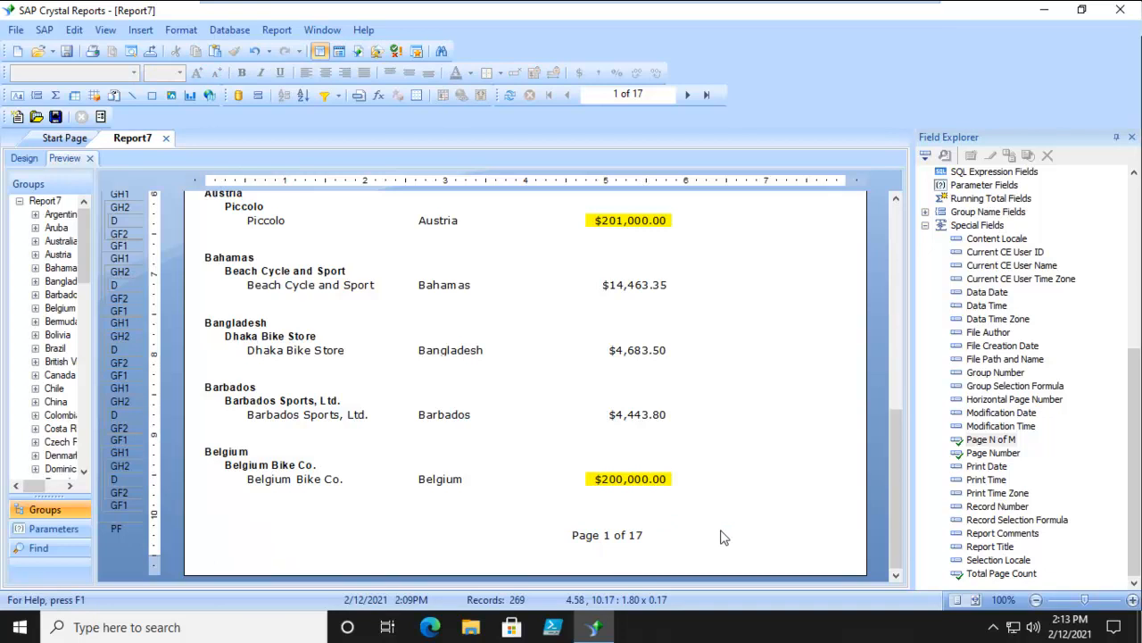
- Move the Page N of M field to the middle of the Page Footer, starting about 2.6 inches across, and center its text
left_click(24, 158)
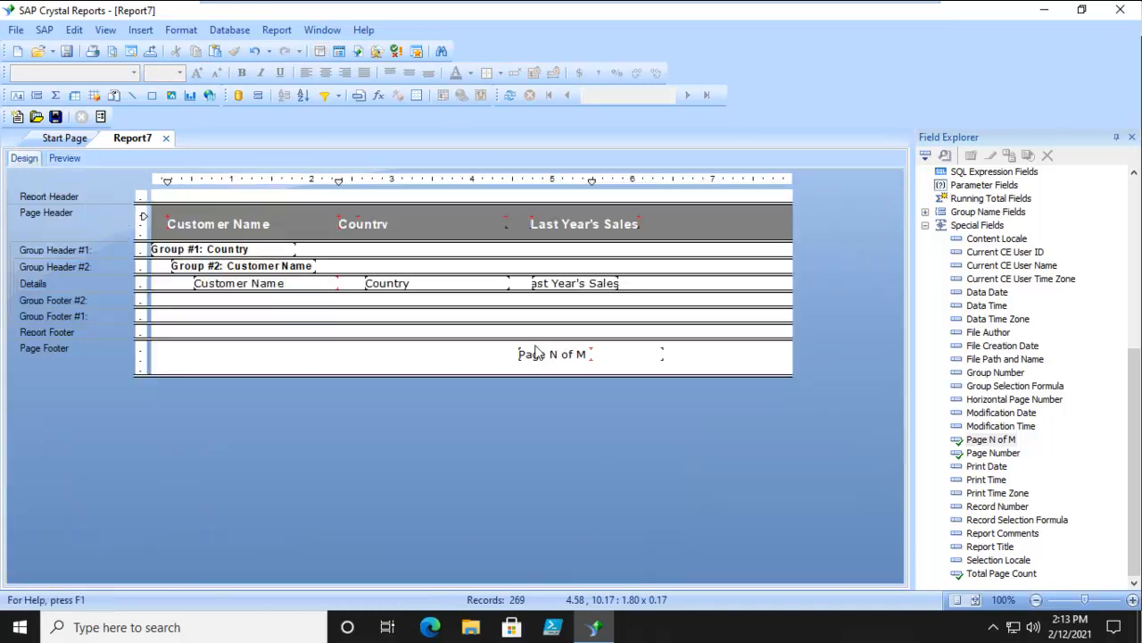
left_click_drag(555, 353, 361, 363)
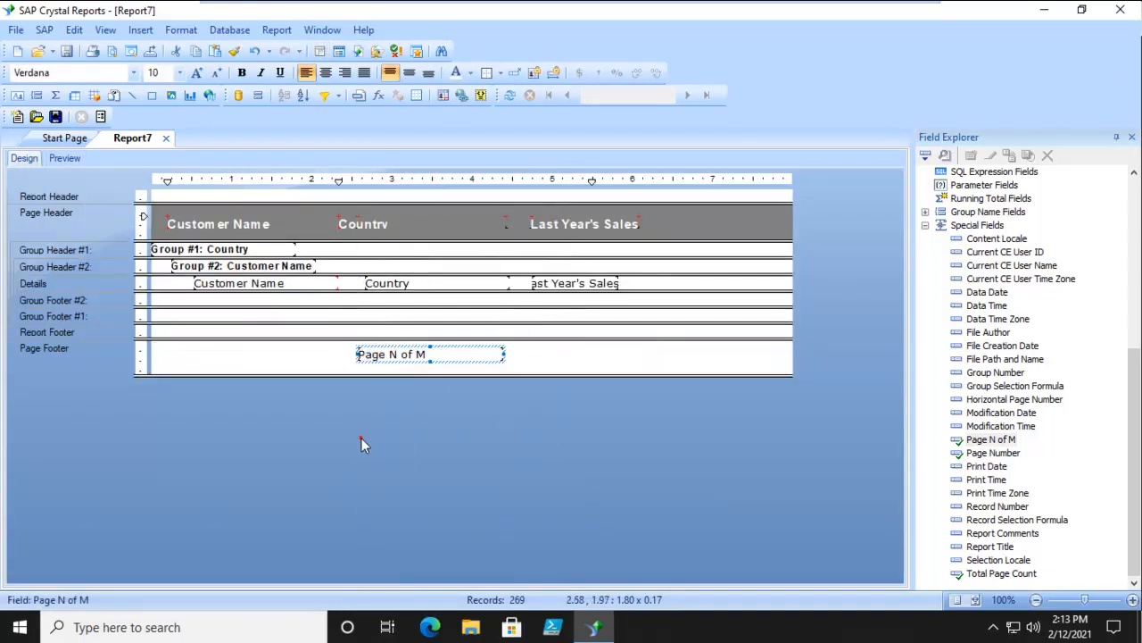
left_click(325, 73)
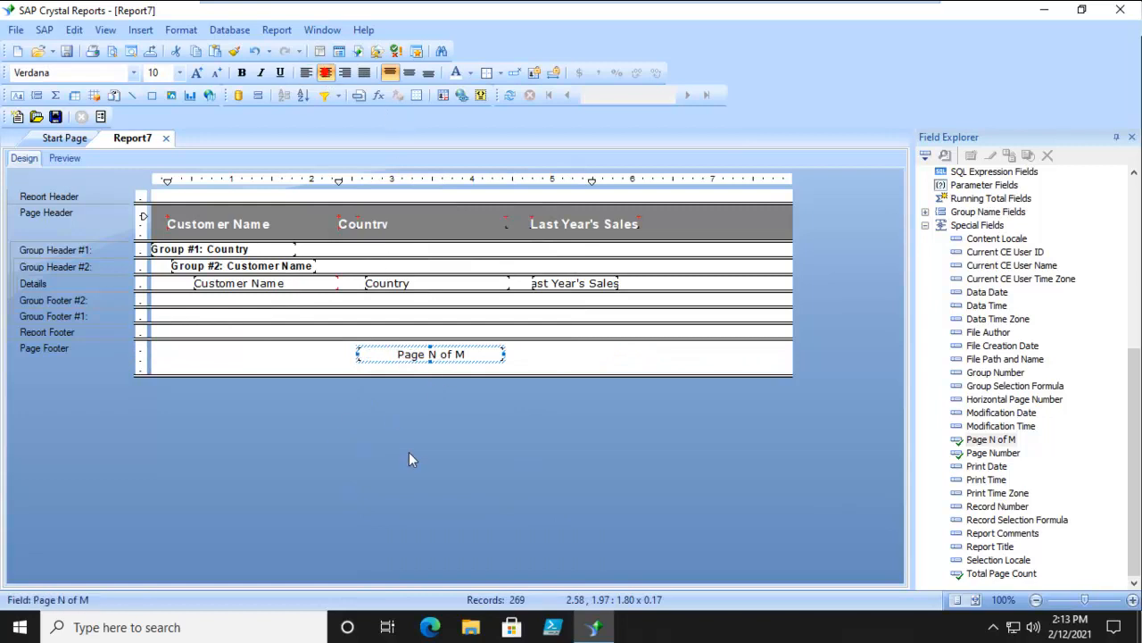
left_click(664, 355)
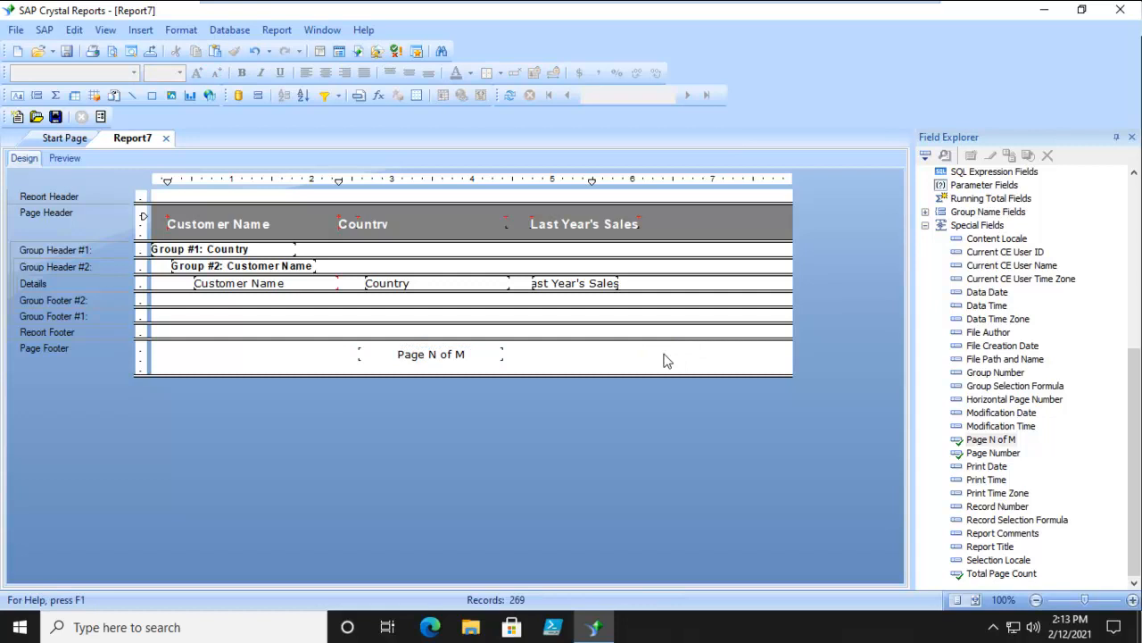
- Draw horizontal lines about 6.9 inches long above and below the page number in the Page Footer and preview the result
left_click(133, 95)
left_click_drag(165, 351, 714, 353)
left_click(131, 96)
left_click_drag(158, 360, 680, 361)
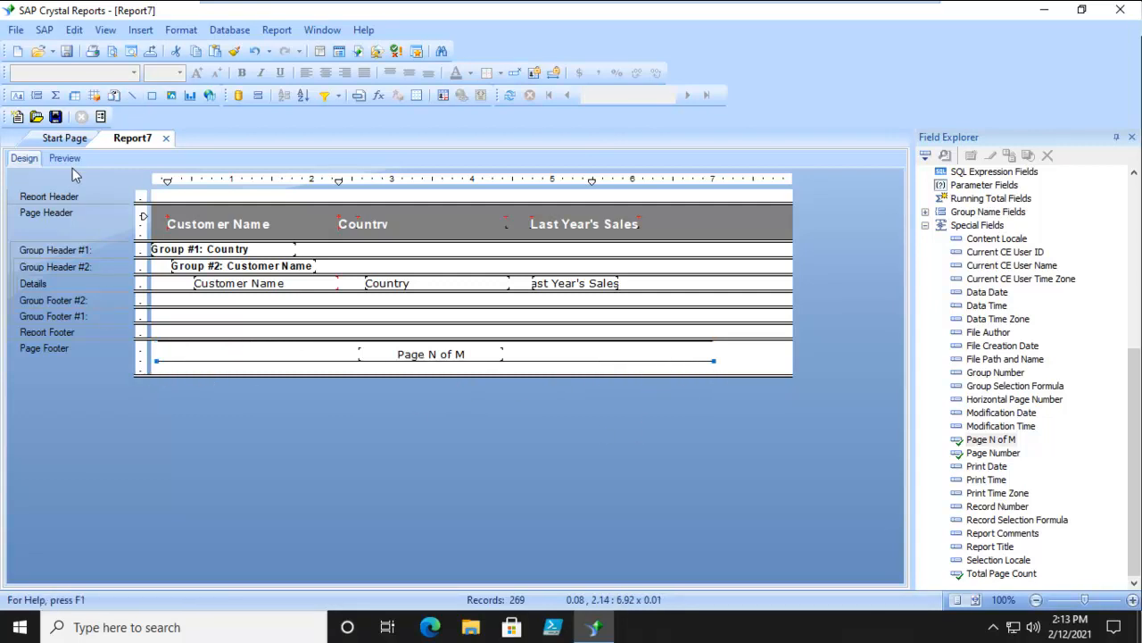
left_click(64, 158)
left_click(743, 456)
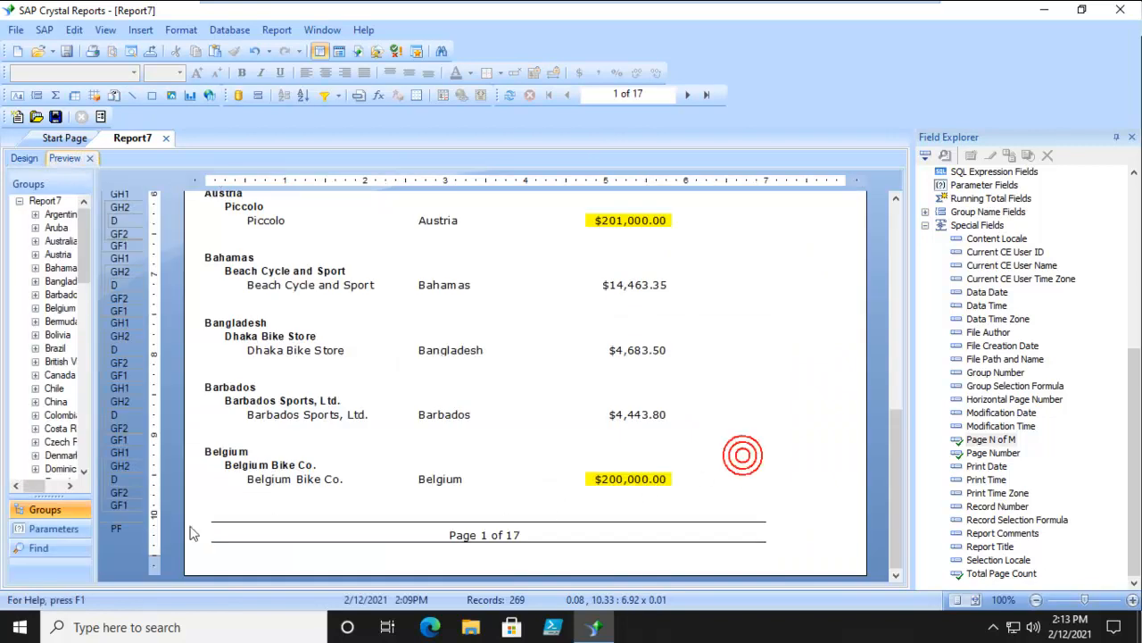
- Place the Print Date special field in the Page Footer about 0.3 inches across, preview it and return to the design
left_click(25, 159)
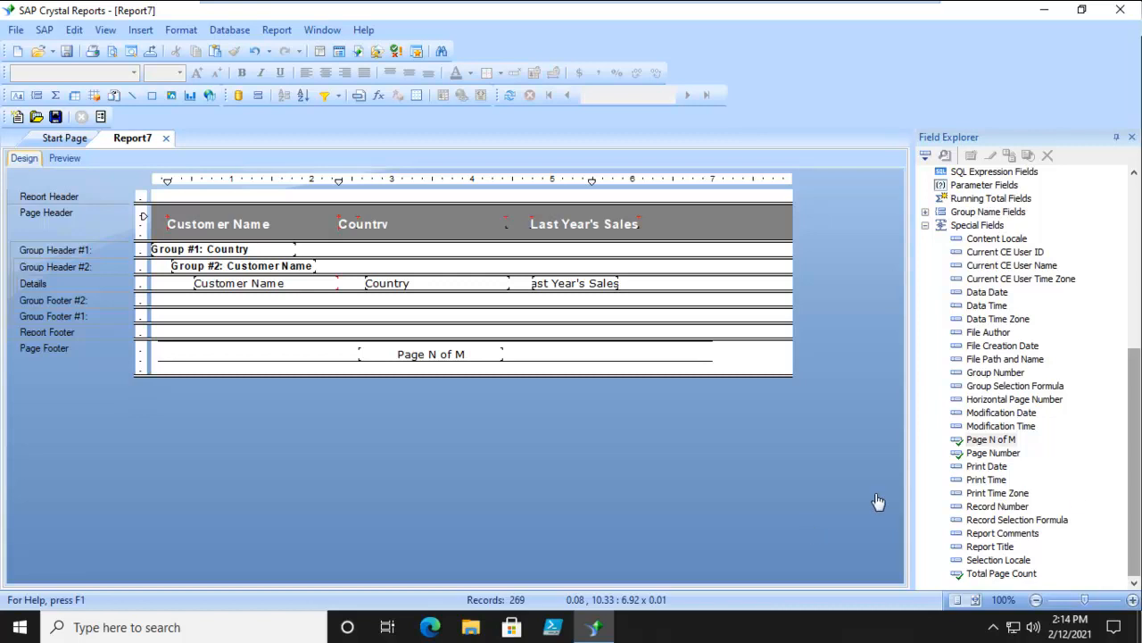
left_click(991, 440)
left_click_drag(987, 466, 178, 353)
left_click(217, 438)
left_click(65, 159)
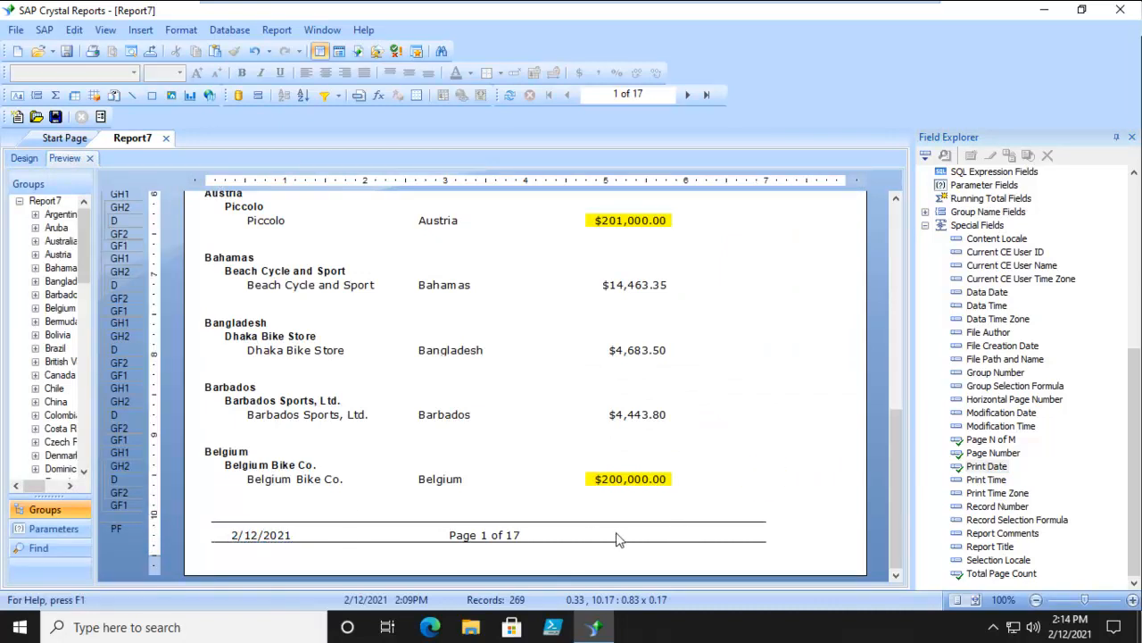
left_click(27, 159)
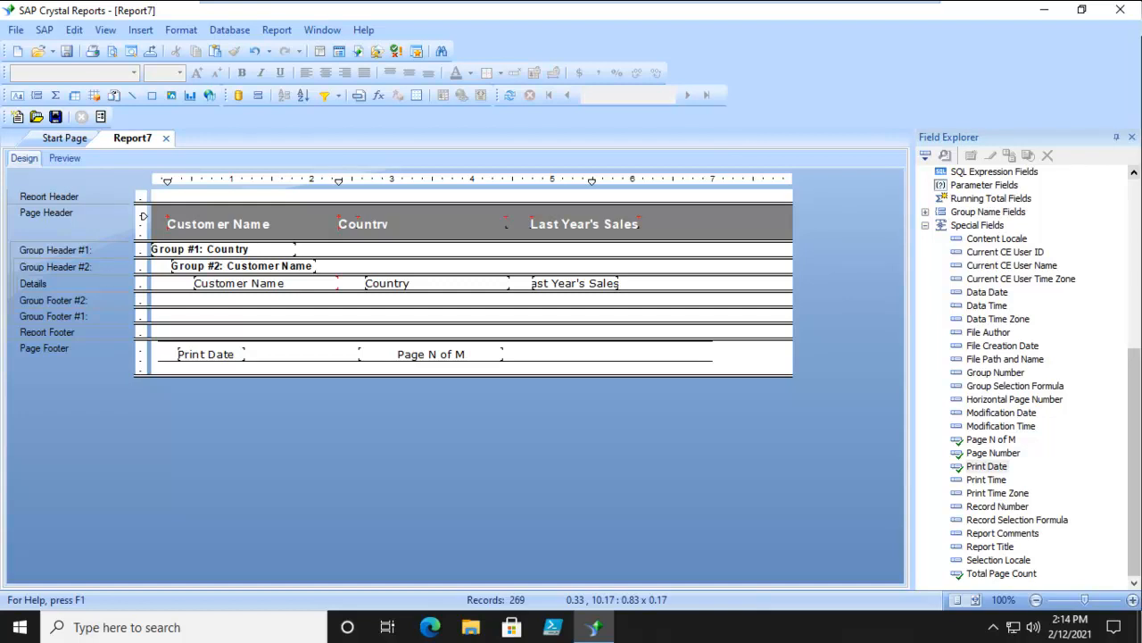
- Turn on automatic margin adjustment in the page setup and preview the first page of the report
left_click(15, 32)
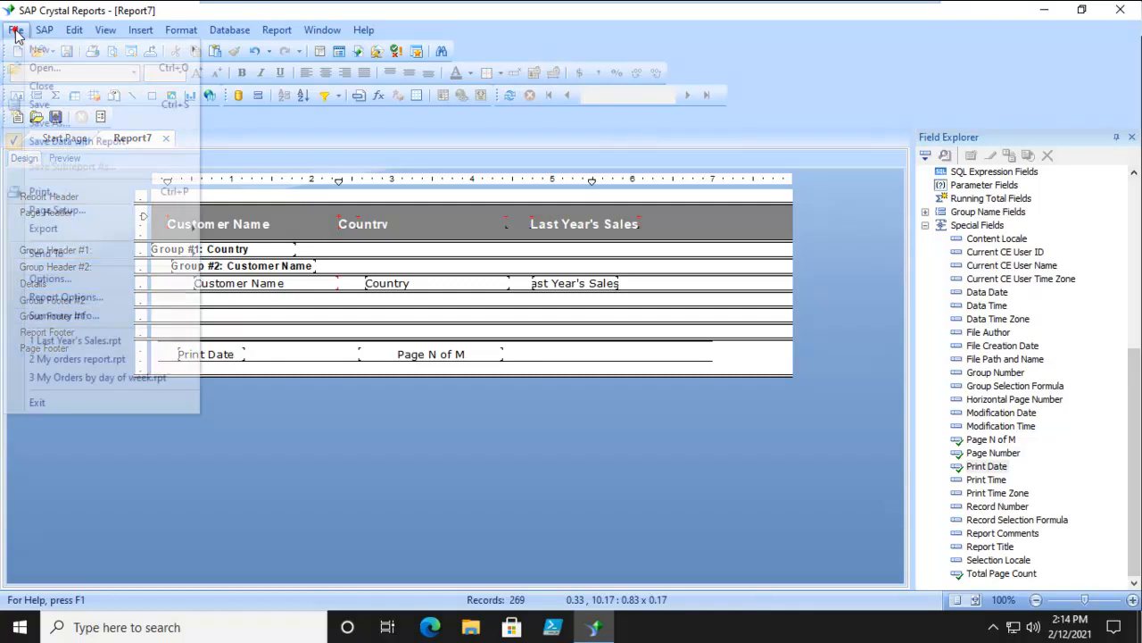
left_click(53, 210)
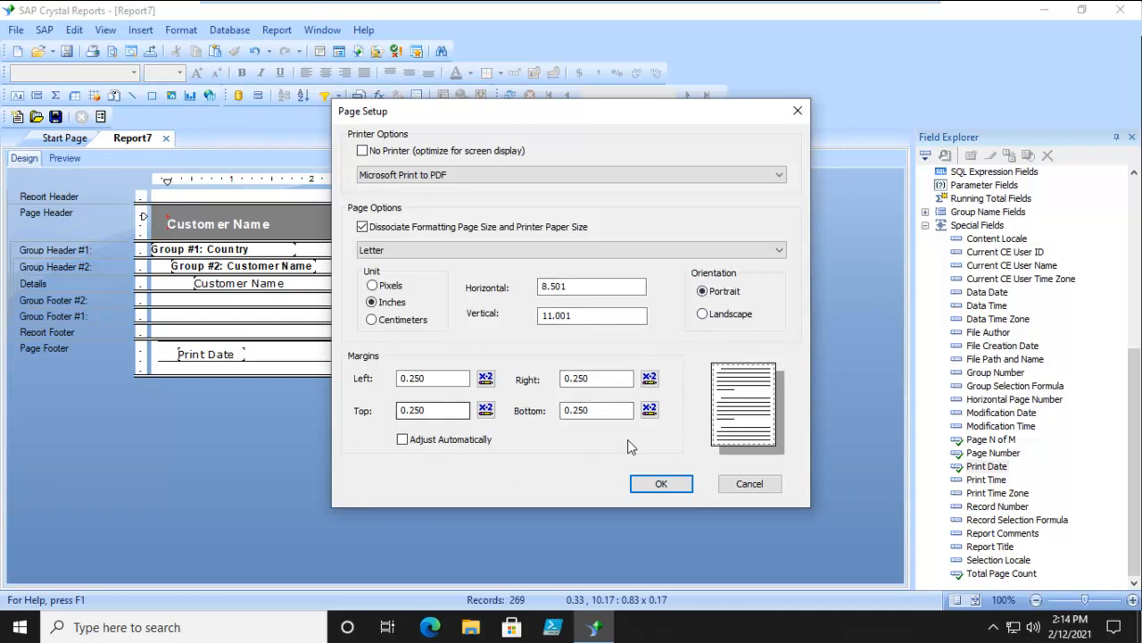
left_click(403, 440)
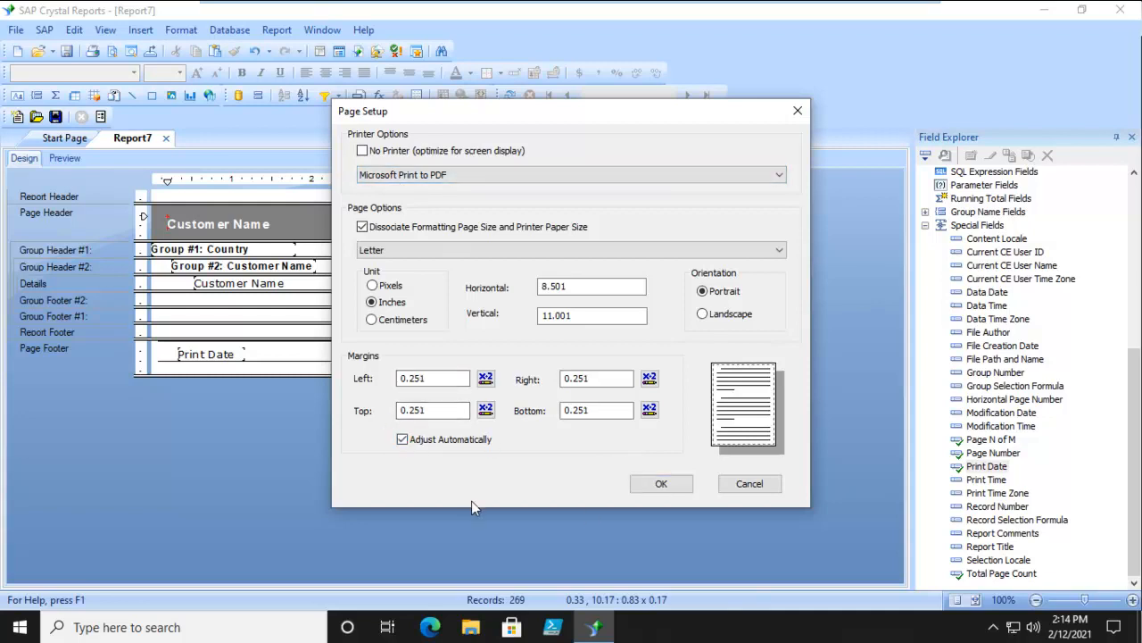
left_click(662, 484)
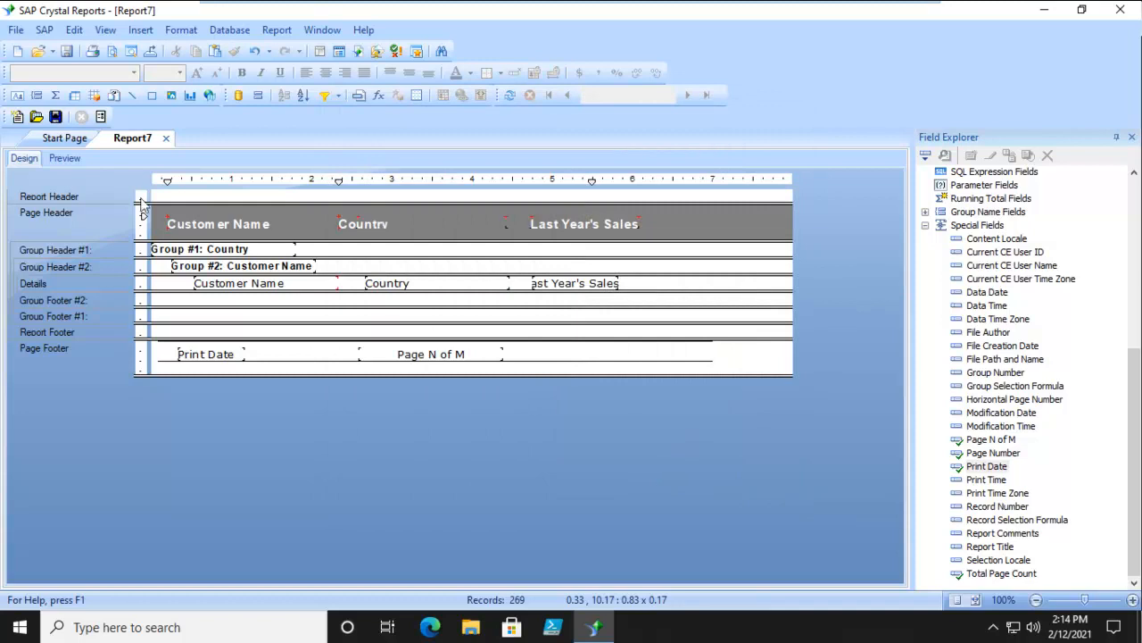
left_click(68, 163)
scroll(670, 447, "up", 5)
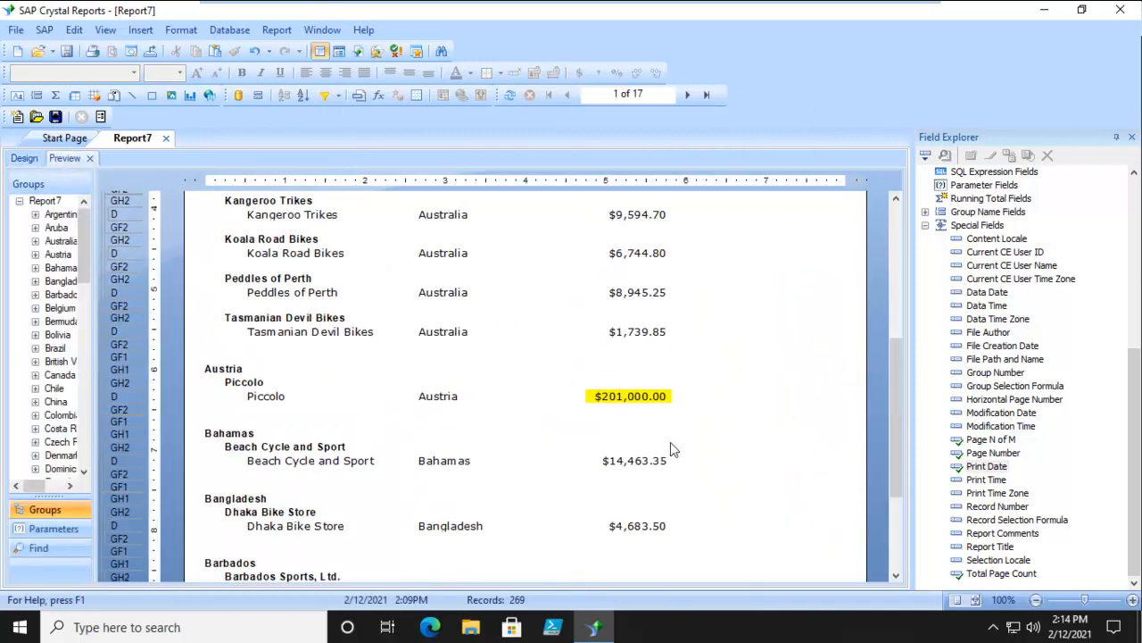
scroll(671, 441, "up", 2)
scroll(670, 442, "down", 10)
scroll(670, 442, "up", 4)
scroll(671, 442, "up", 3)
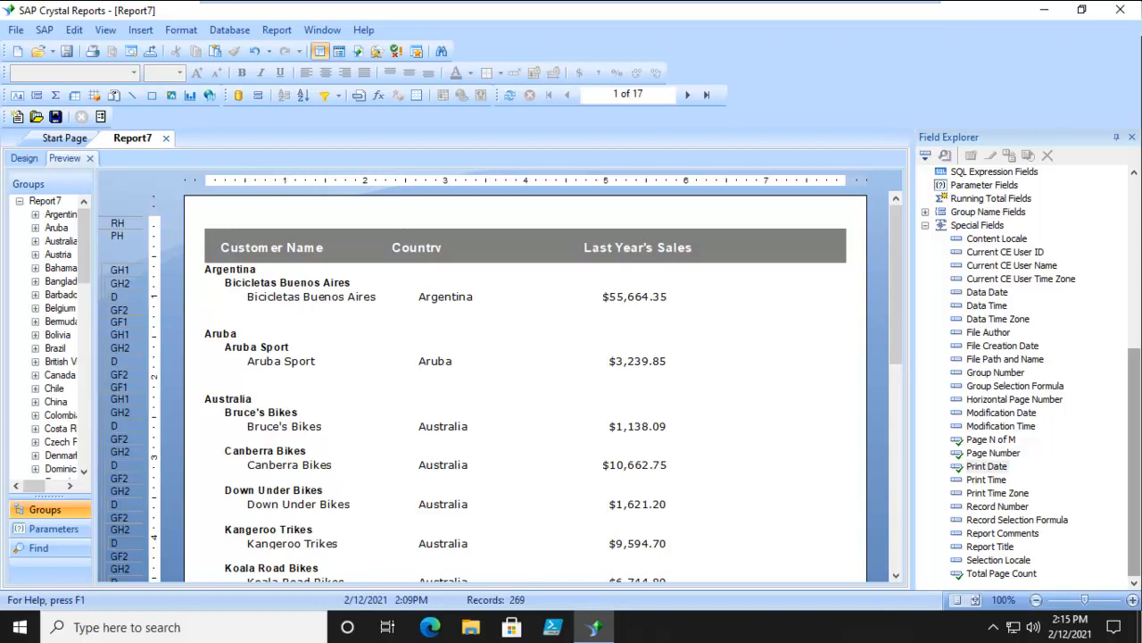
- Add a second highlighting condition to the Last Year's Sales field in Details for values less than $10,000.00
left_click(24, 158)
left_click(547, 279)
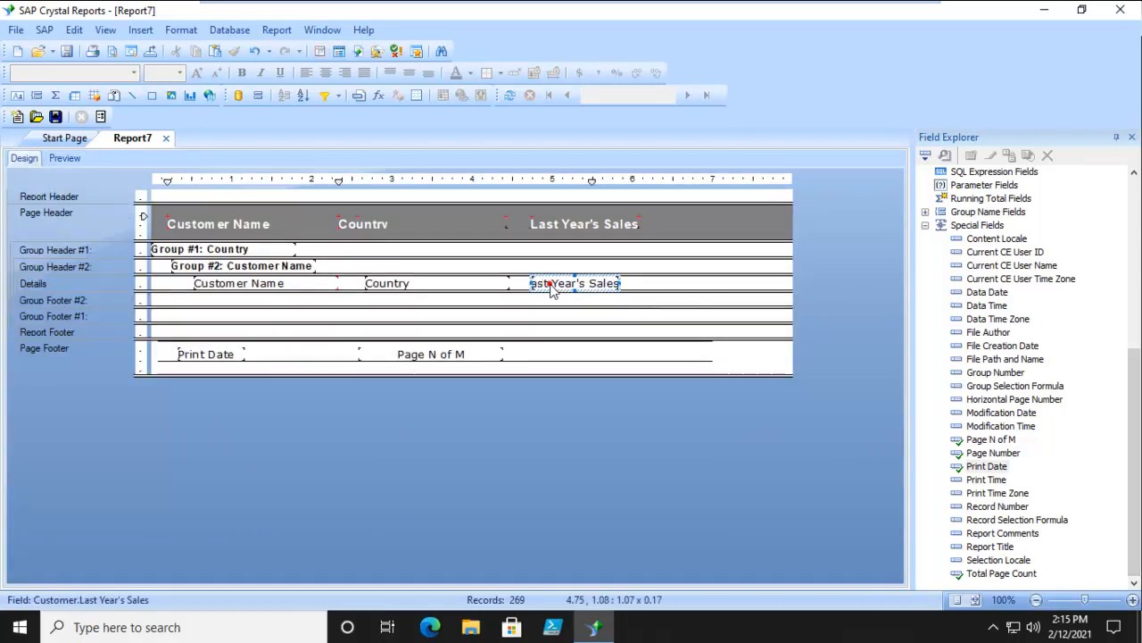
left_click(481, 95)
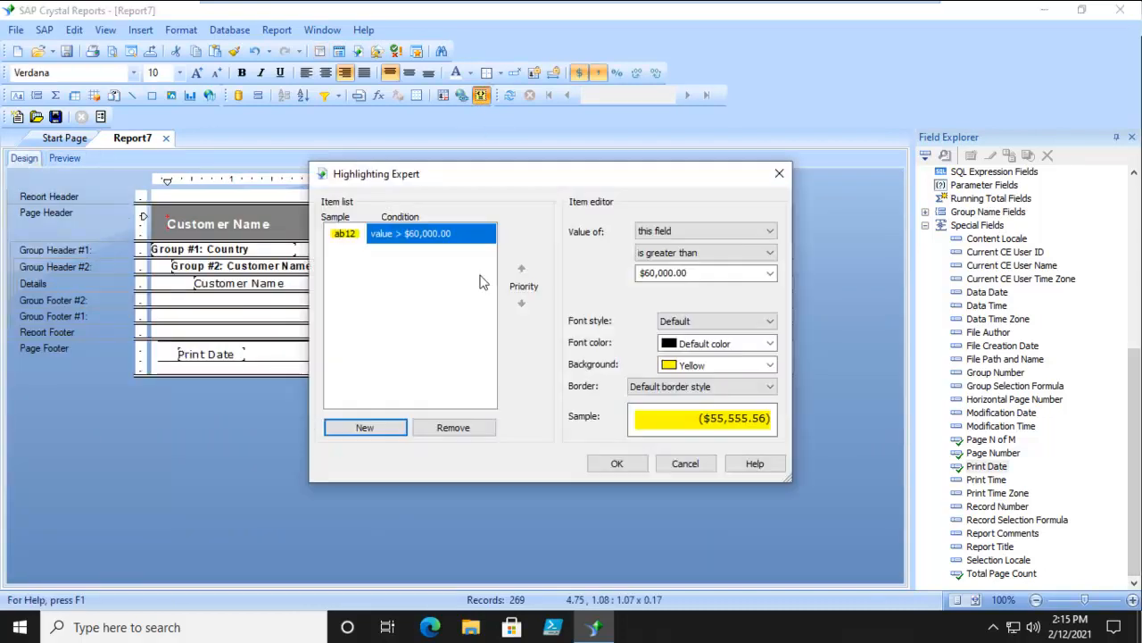
left_click(361, 431)
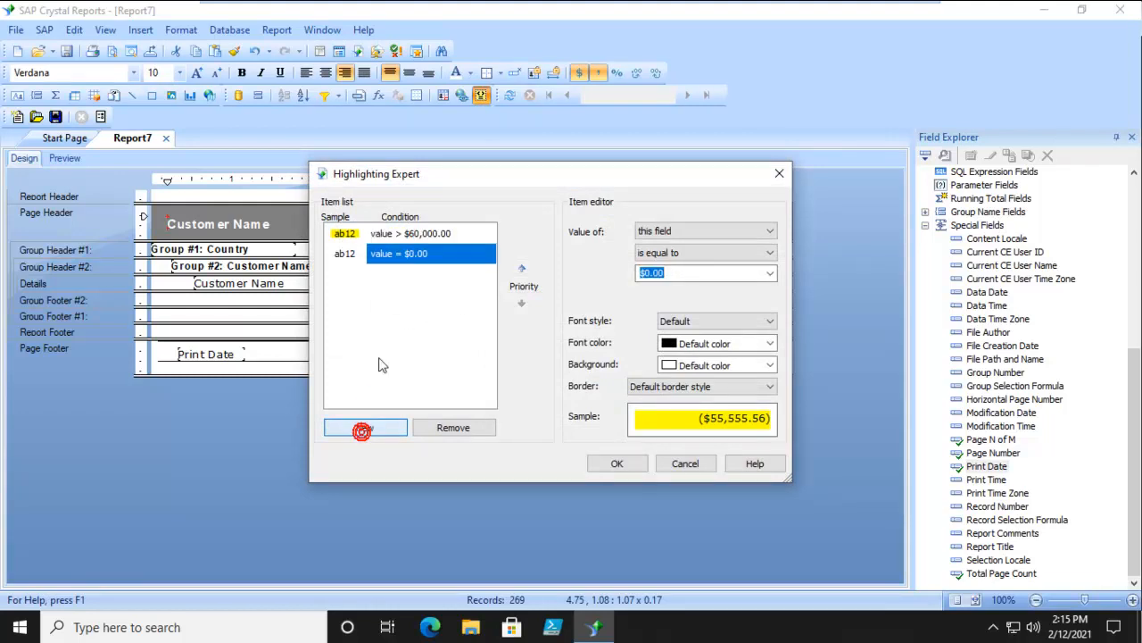
left_click(769, 254)
left_click(659, 289)
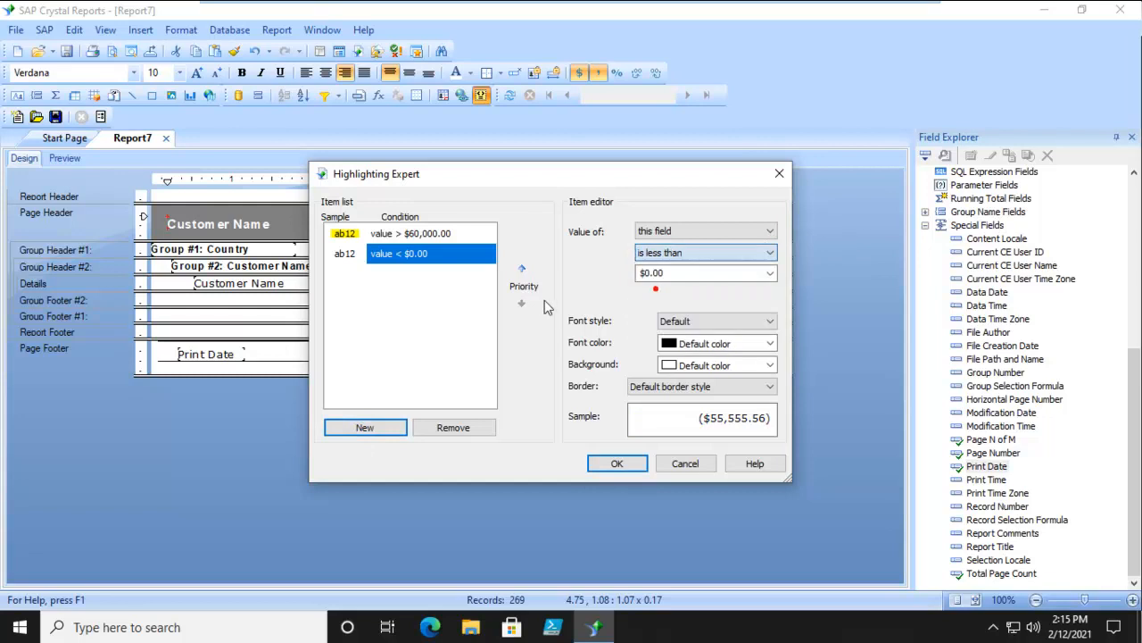
left_click(683, 274)
type("10")
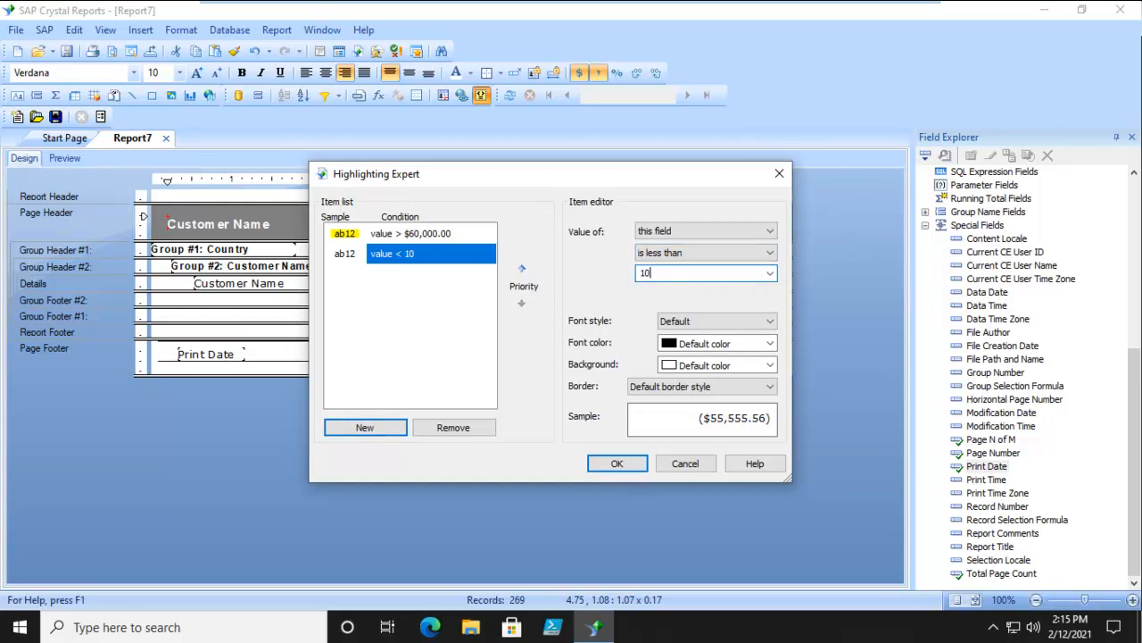
type(",000")
- Give the under-$10,000 condition a custom light blue background (hue 137, saturation 222, luminosity 210), preview the highlighting and return to the design
left_click(709, 365)
left_click_drag(768, 406, 771, 468)
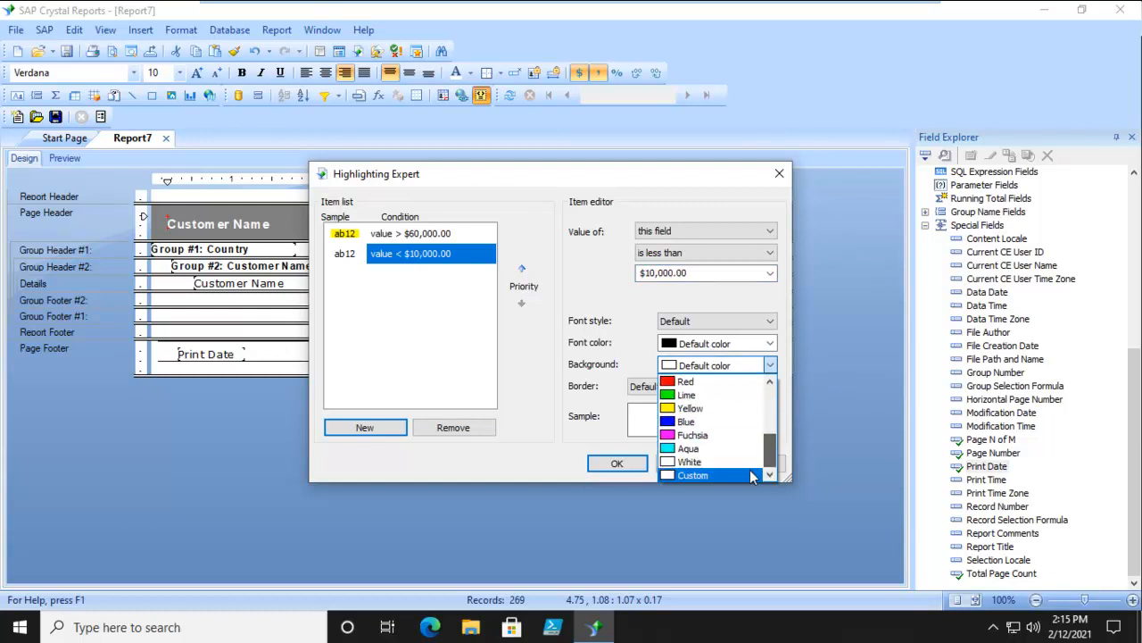
left_click(704, 474)
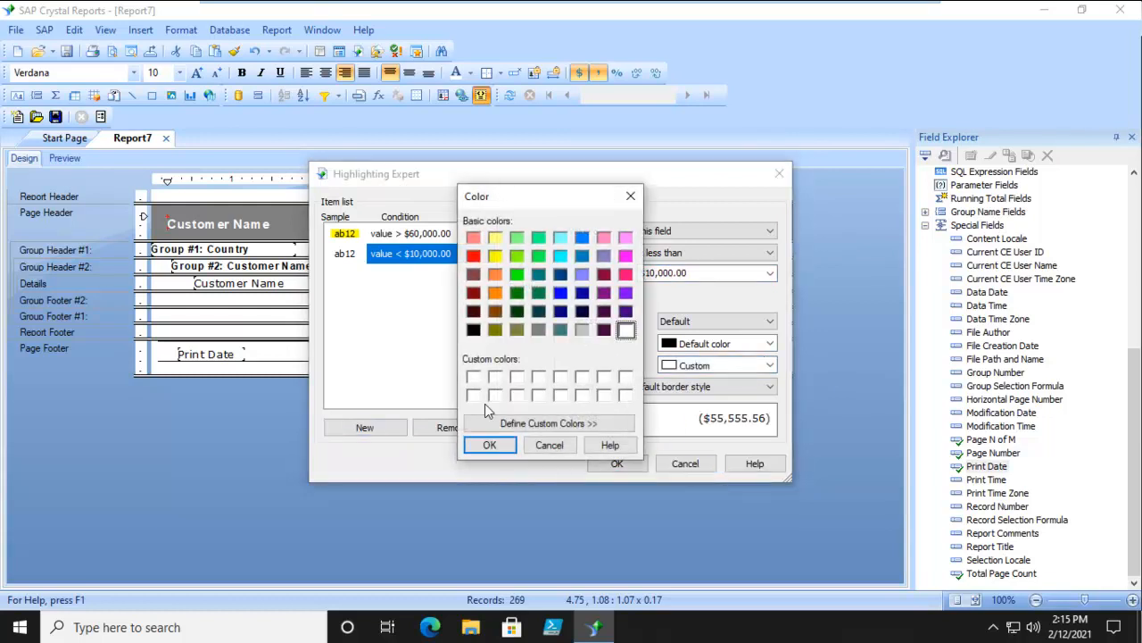
left_click(548, 426)
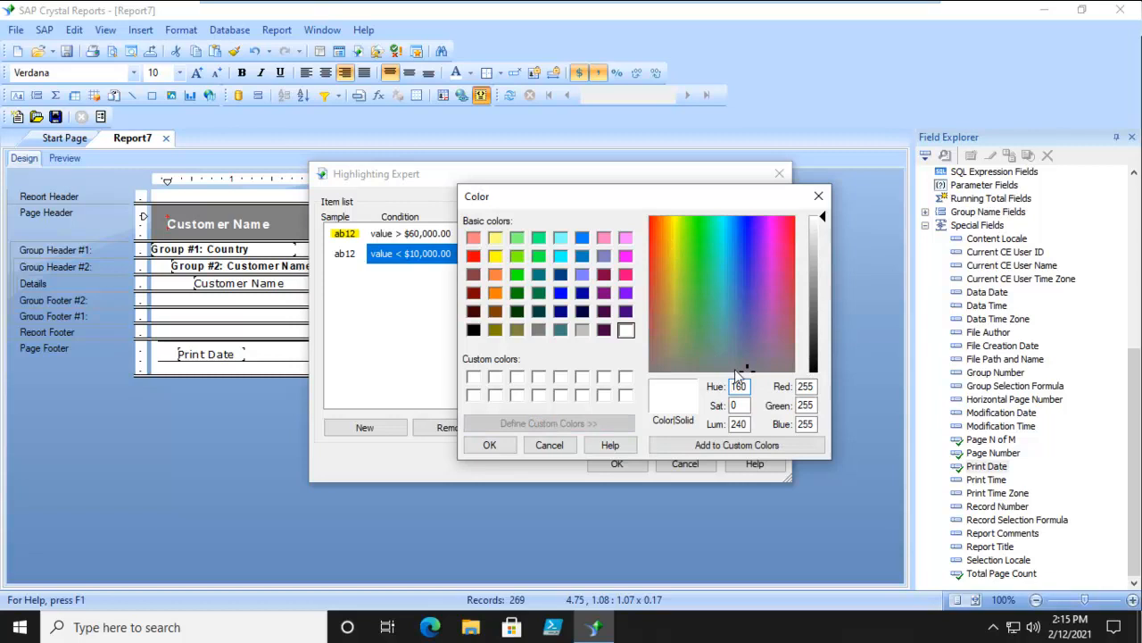
left_click(733, 227)
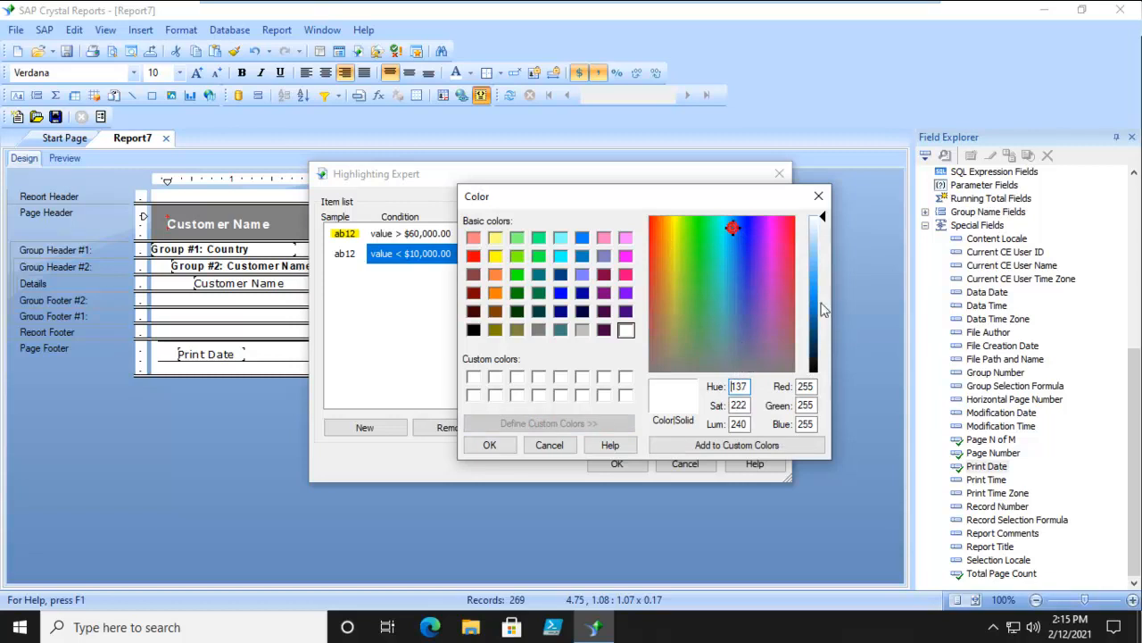
left_click(813, 236)
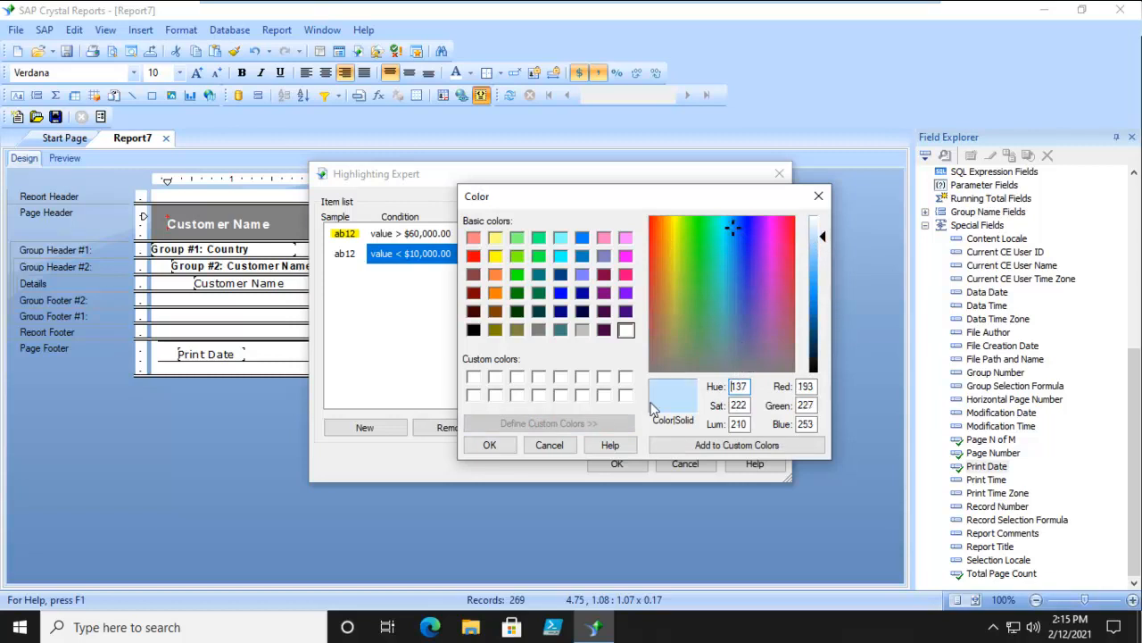
left_click(488, 443)
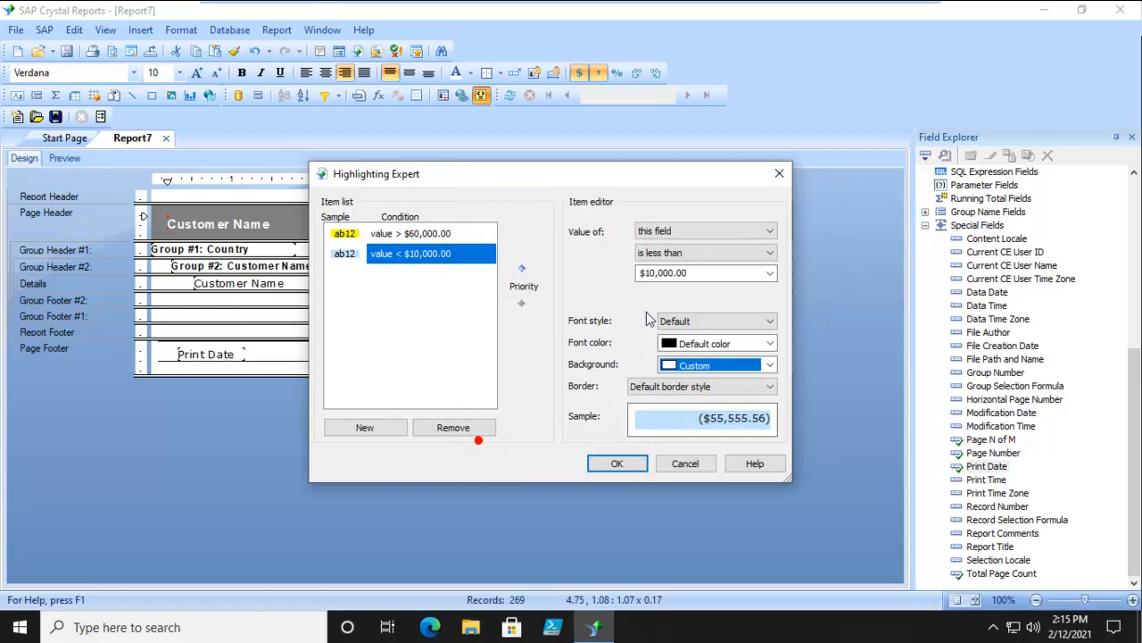
left_click(629, 466)
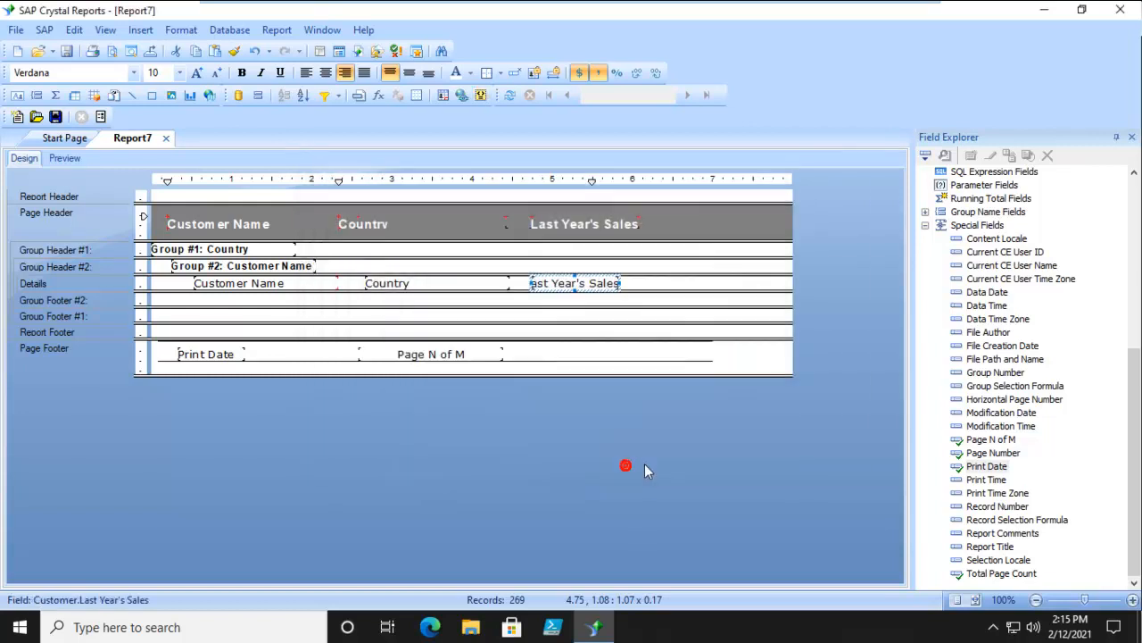
left_click(64, 158)
scroll(802, 396, "down", 4)
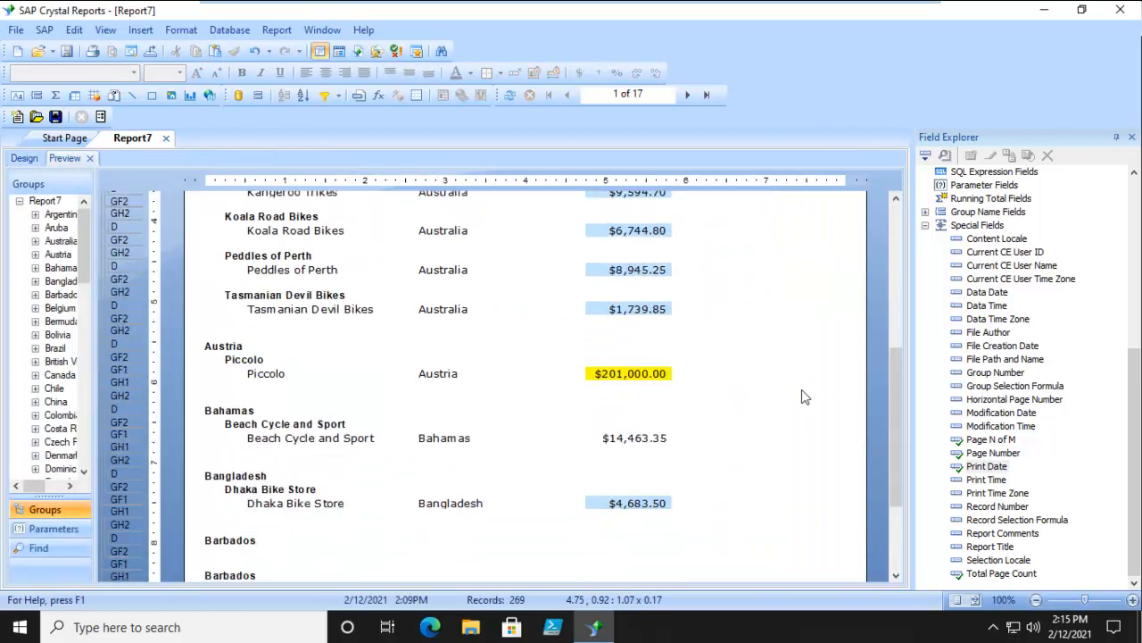
scroll(801, 396, "up", 4)
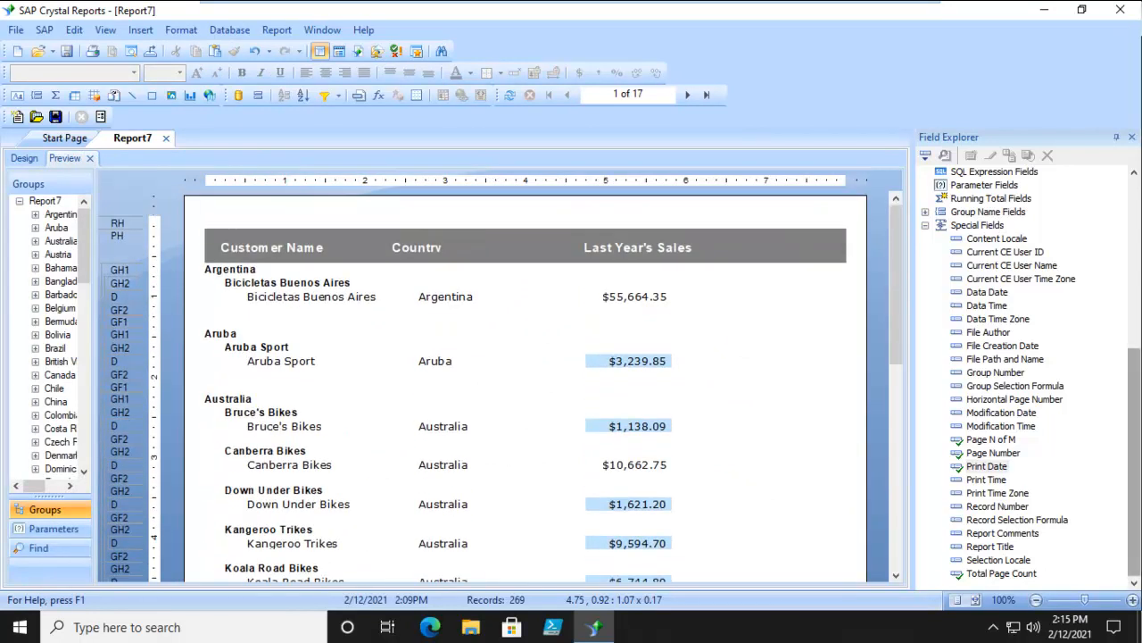
left_click(24, 159)
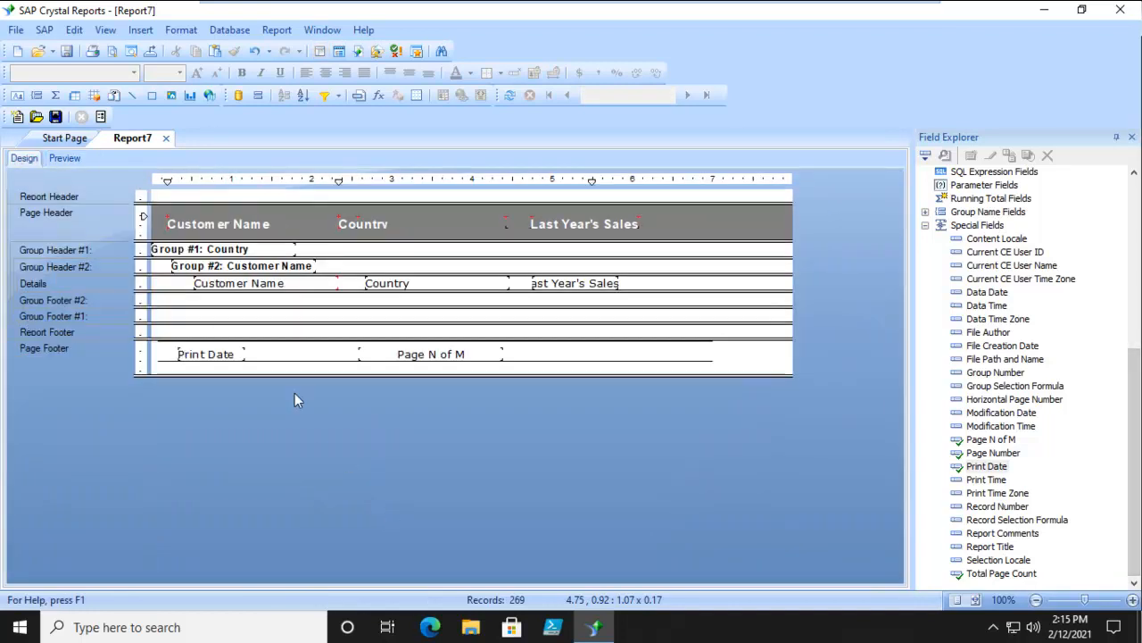
- Enlarge the Report Header to about 1 inch tall and insert the Xtreme Mountain Bike Inc logo picture about 0.08 inches across
left_click_drag(140, 204, 140, 272)
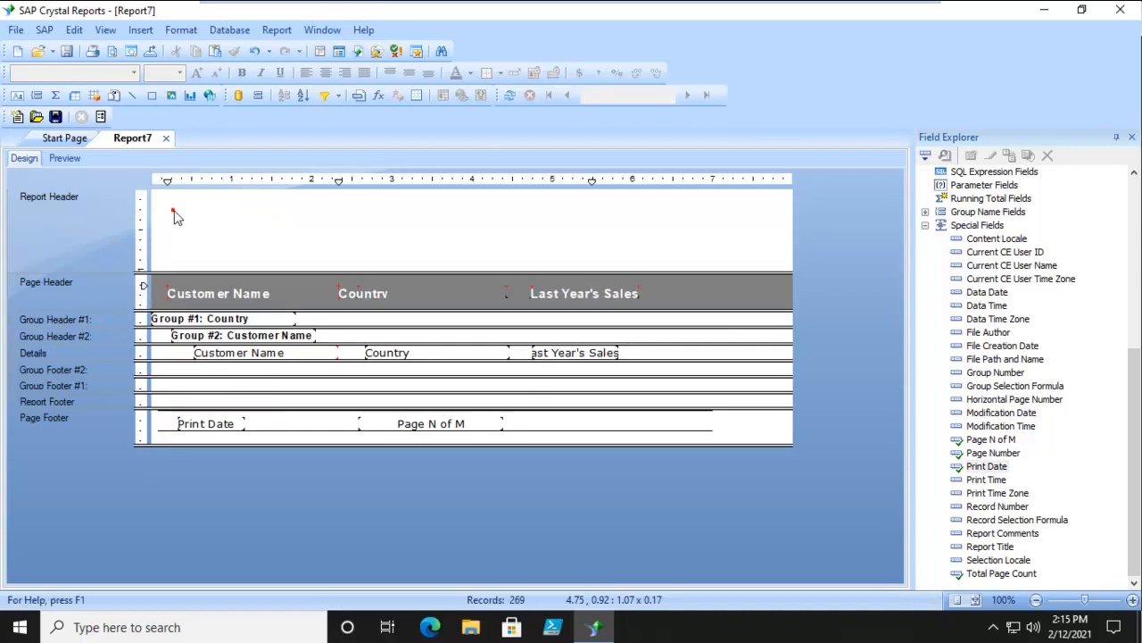
left_click(140, 29)
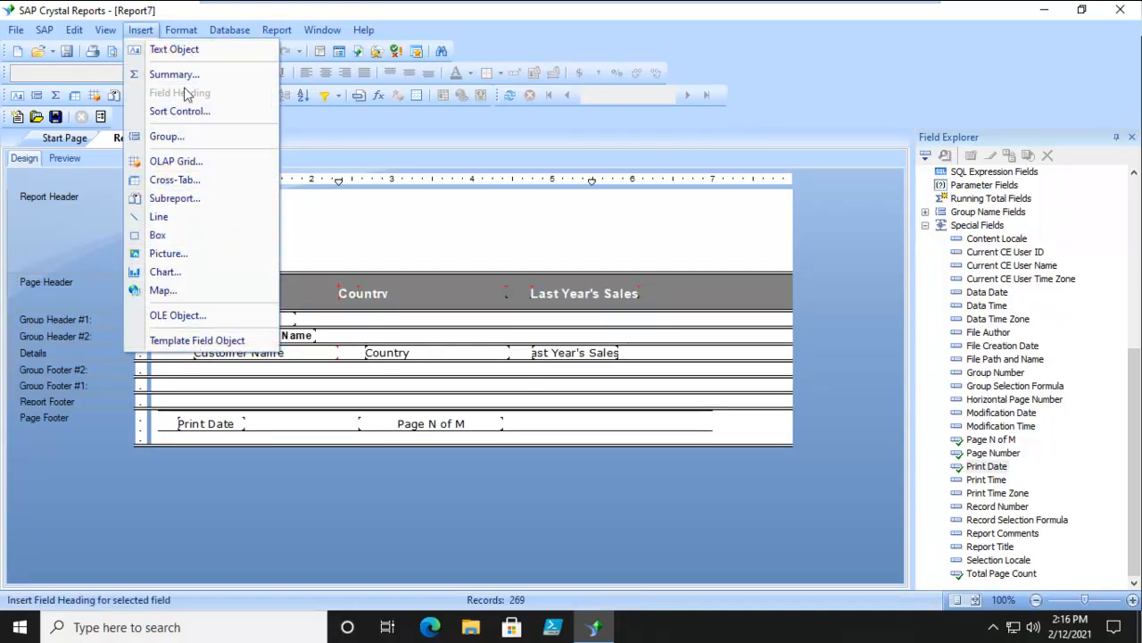
left_click(169, 252)
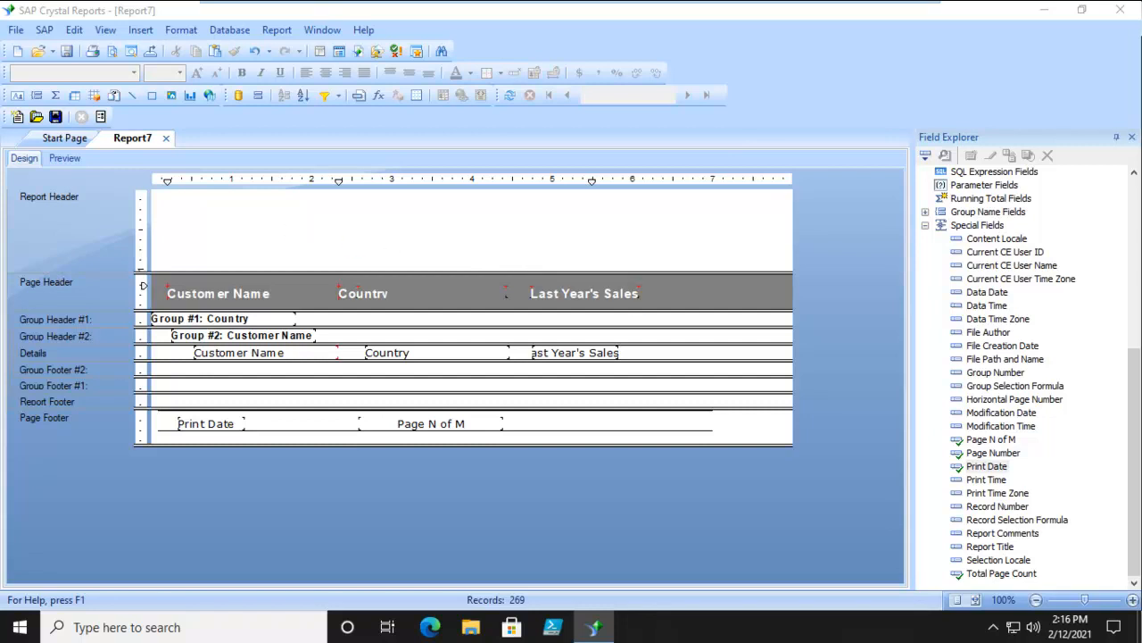
left_click(168, 194)
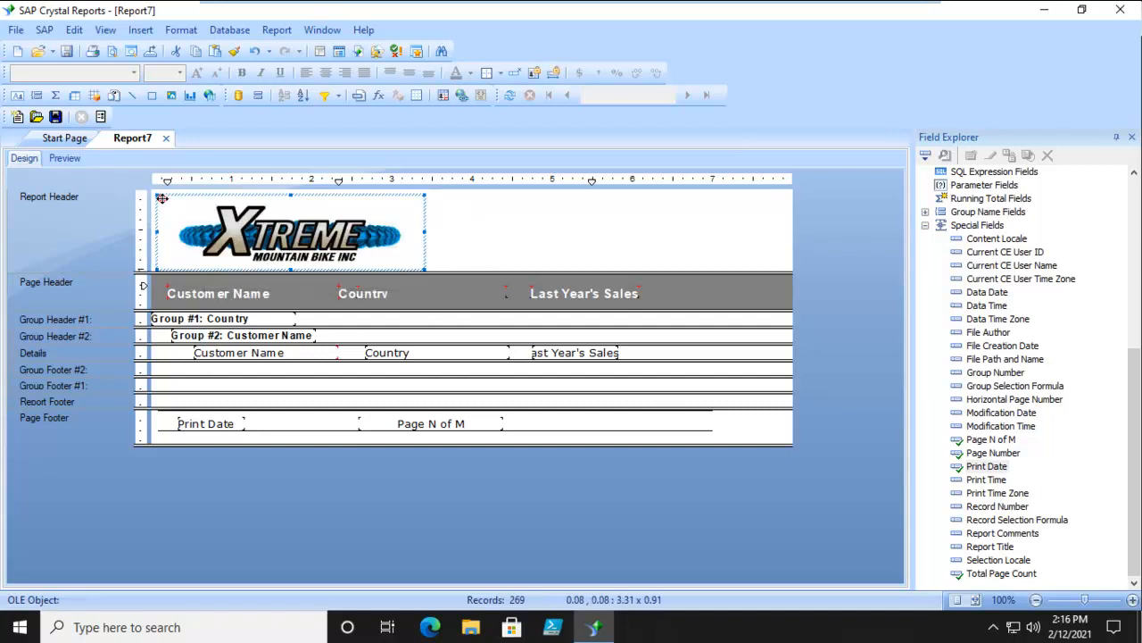
left_click(462, 231)
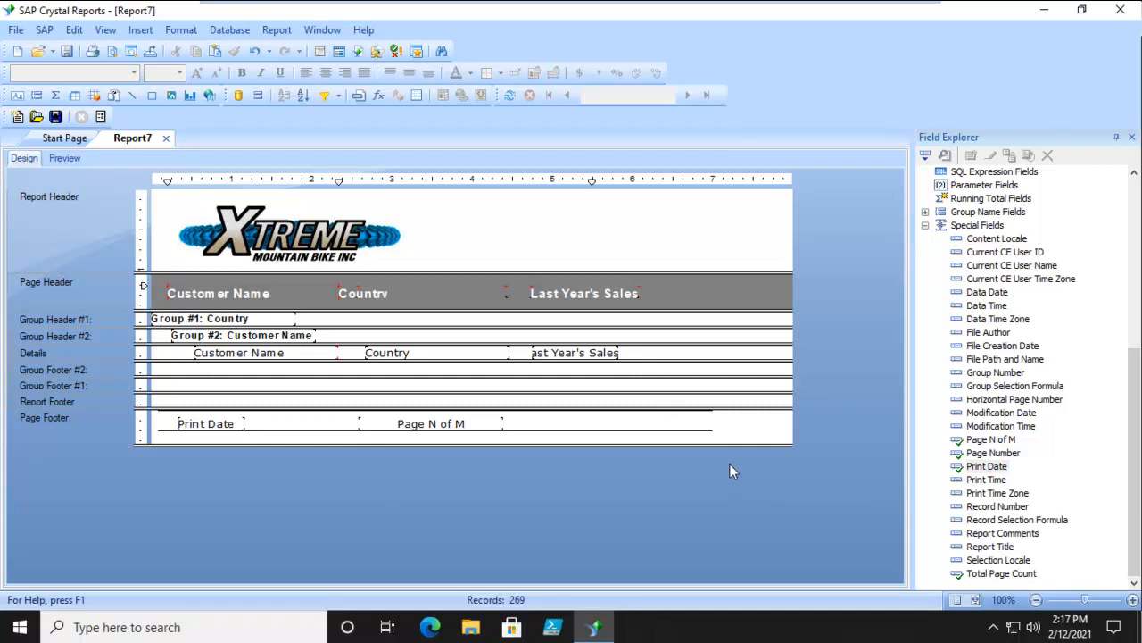
left_click(17, 96)
left_click_drag(492, 251, 755, 265)
type("Vis")
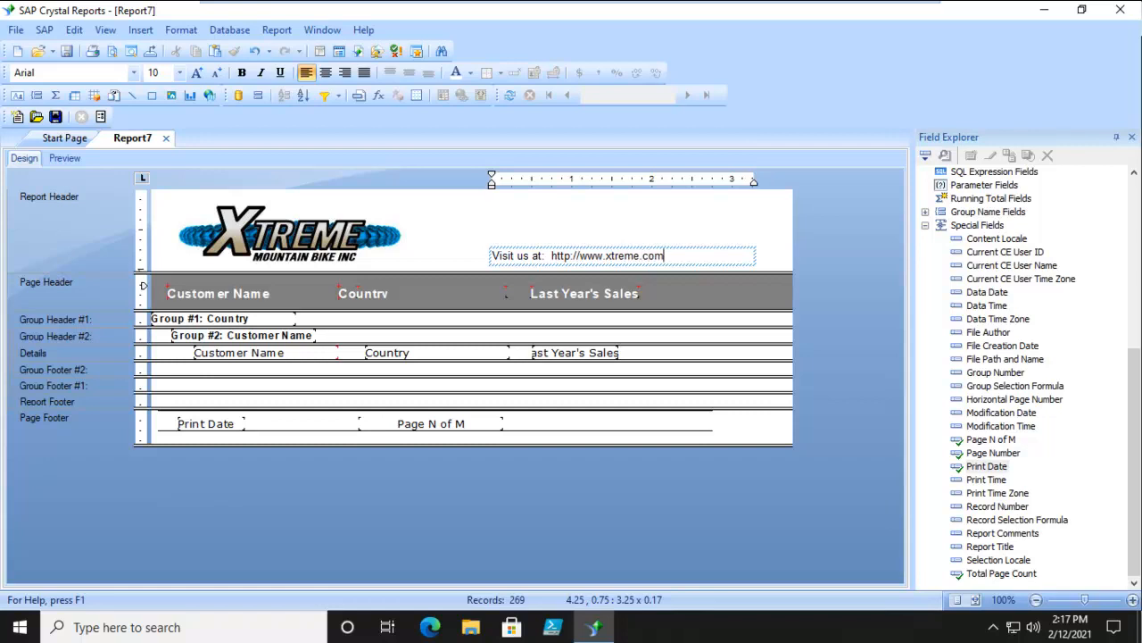
left_click(826, 259)
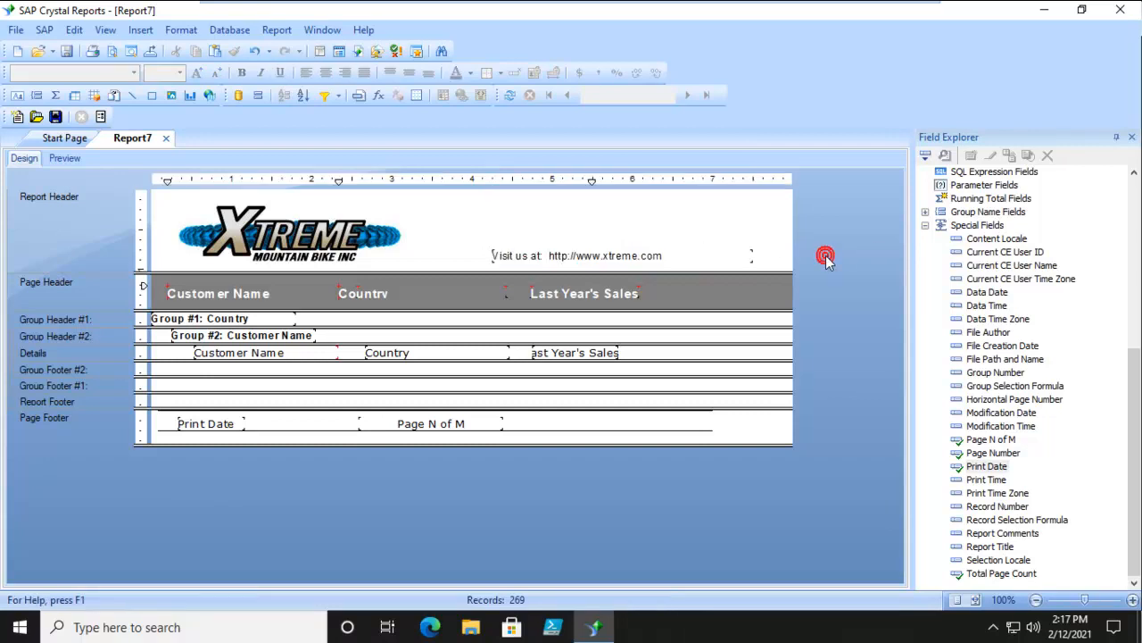
left_click(641, 258)
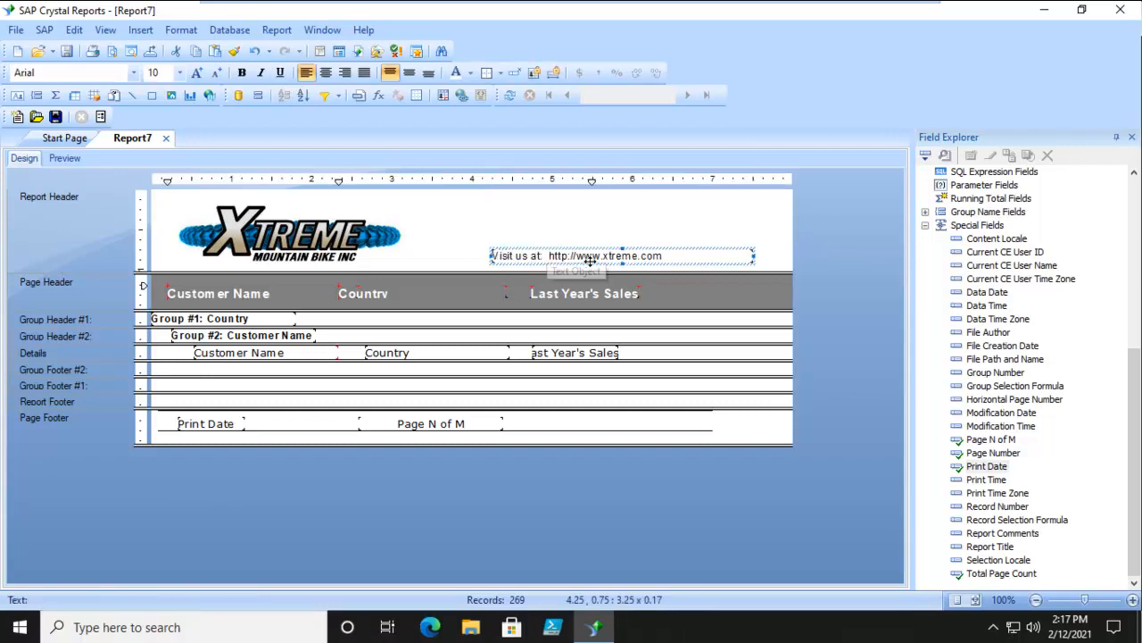
left_click(461, 95)
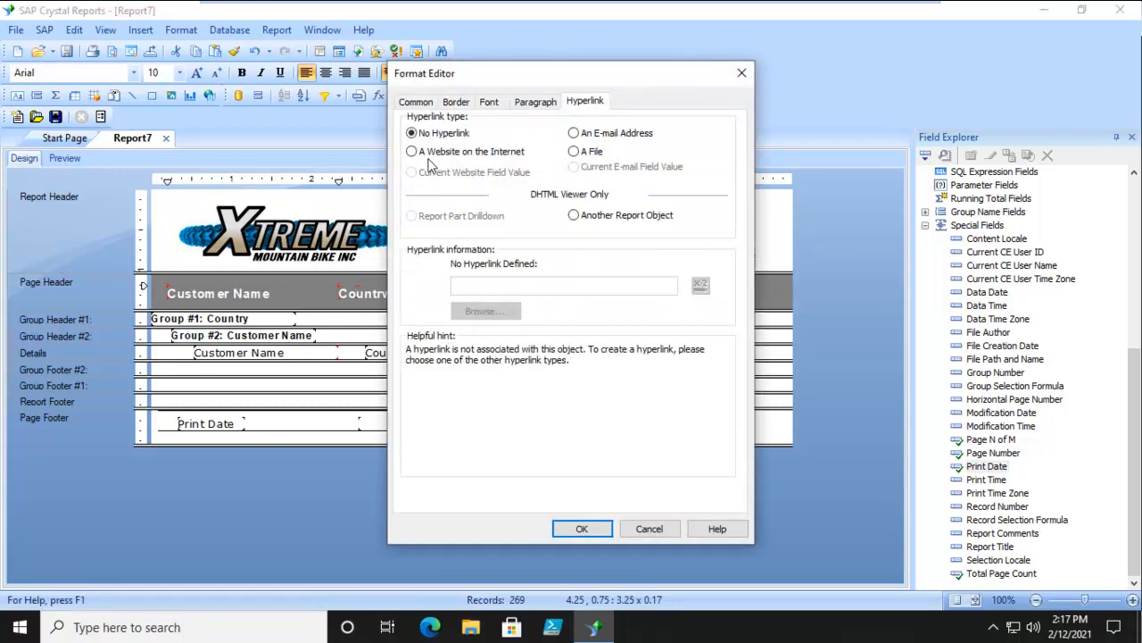
left_click(411, 152)
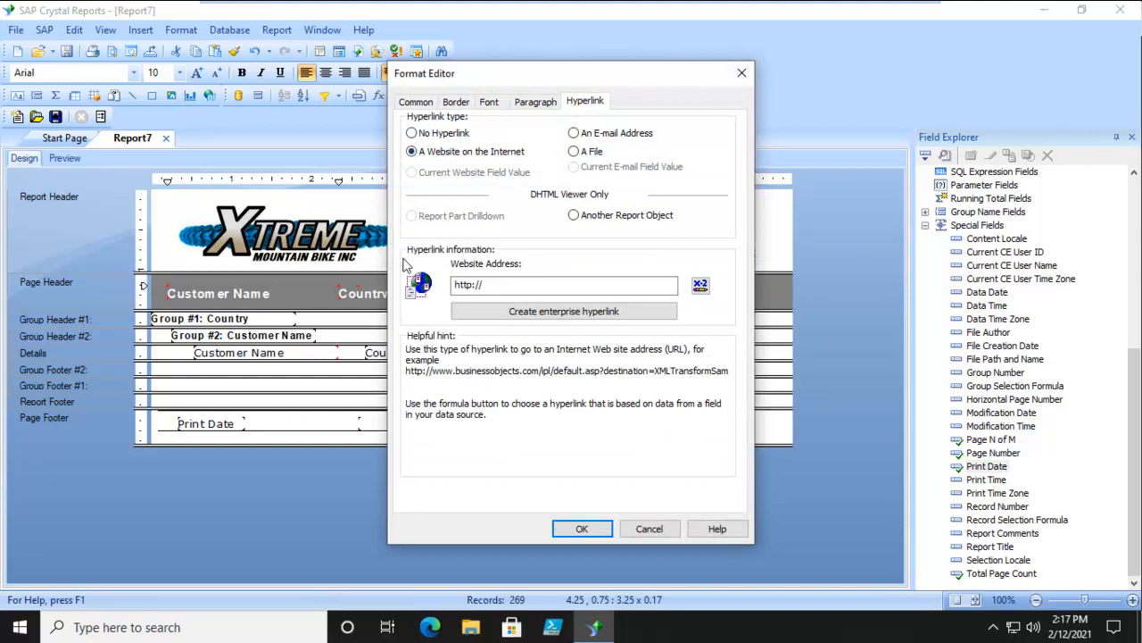
left_click(509, 285)
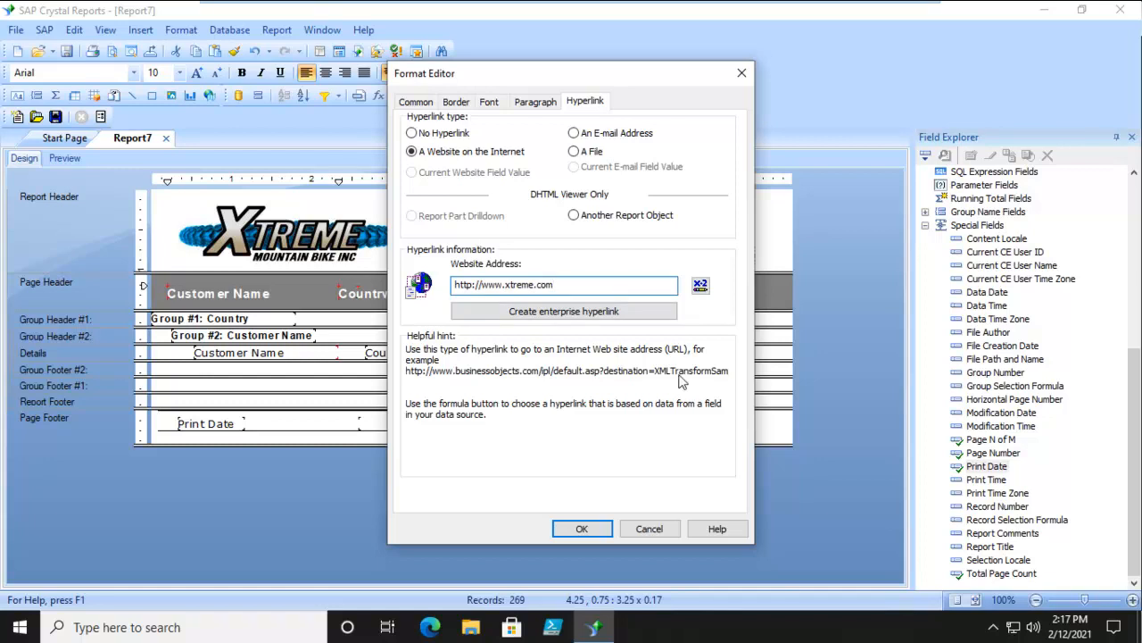
left_click(582, 529)
left_click(869, 317)
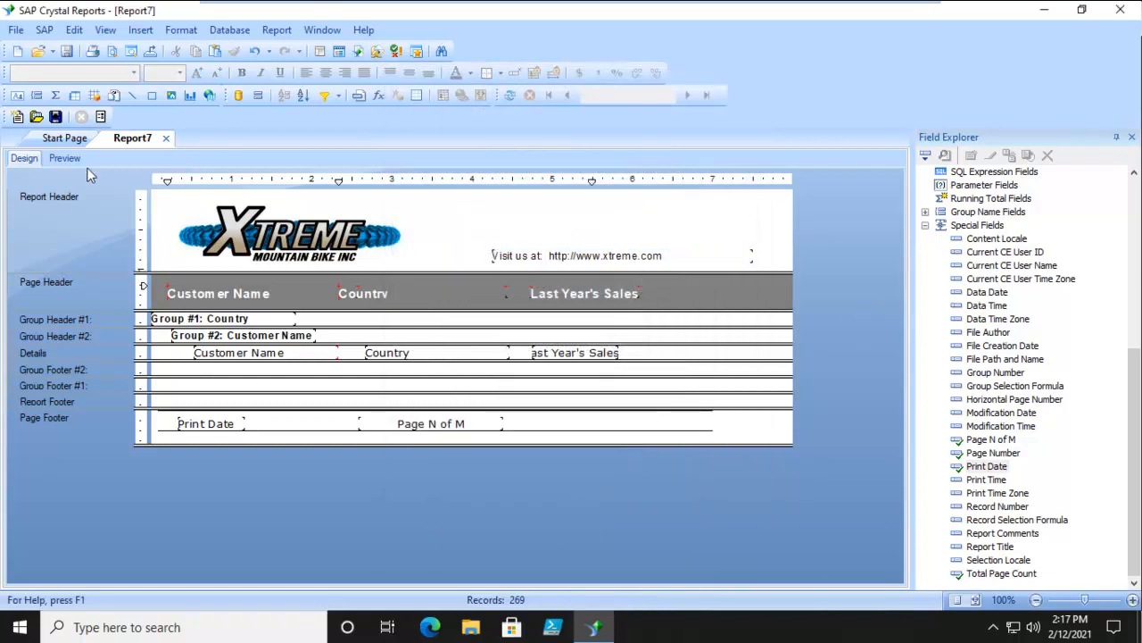
left_click(57, 159)
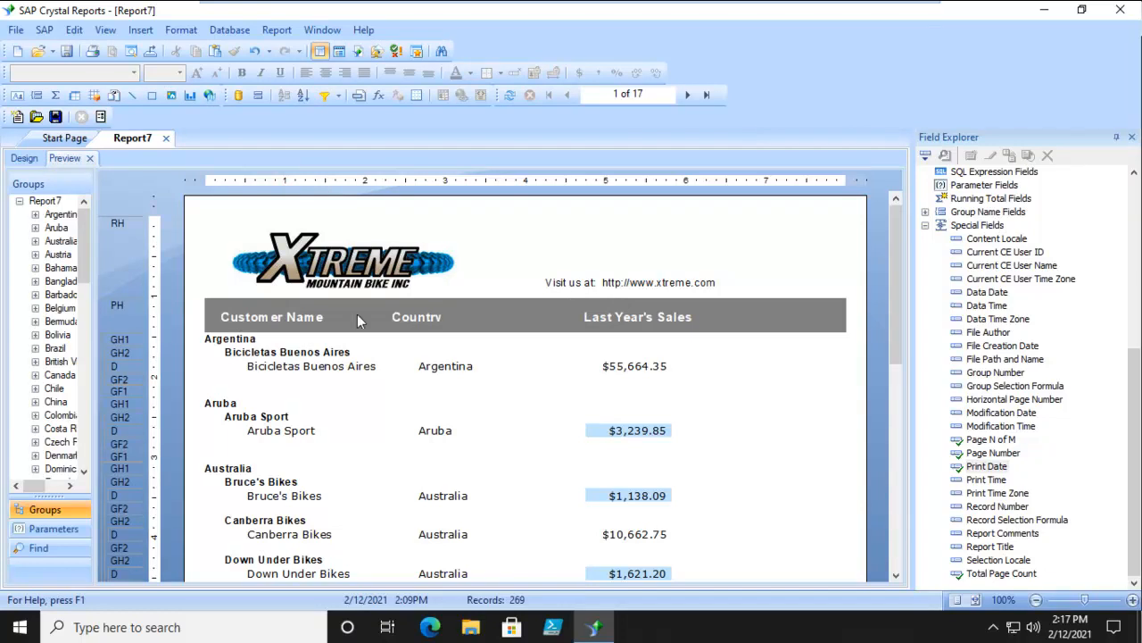
left_click(24, 158)
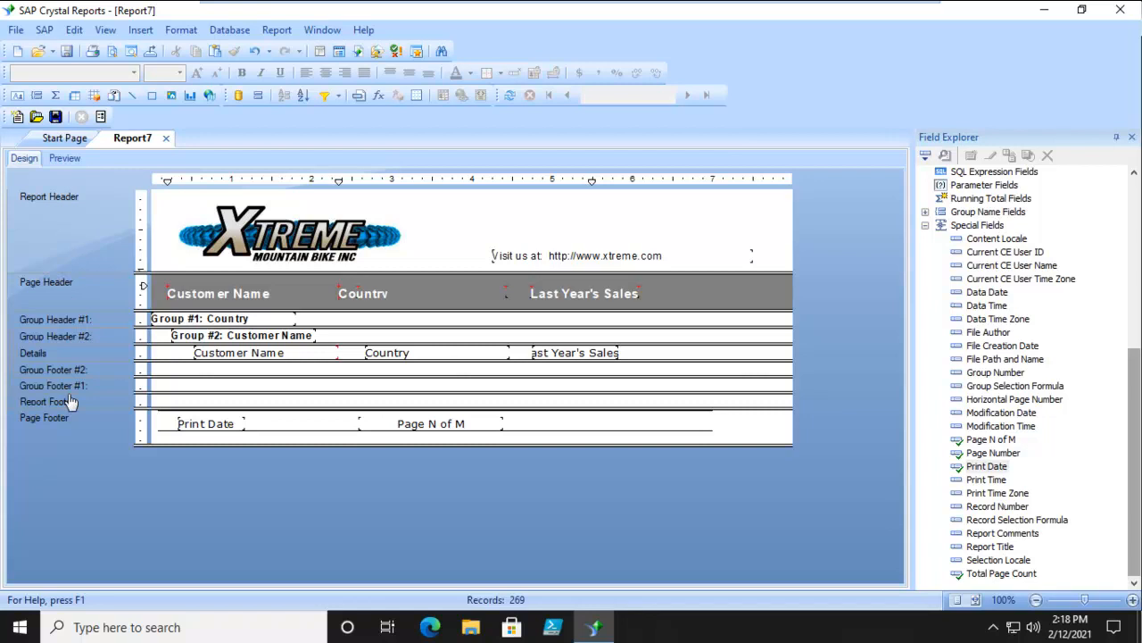
- Insert an extra section below the Page Header, and delete that added section again
left_click(98, 300)
right_click(51, 287)
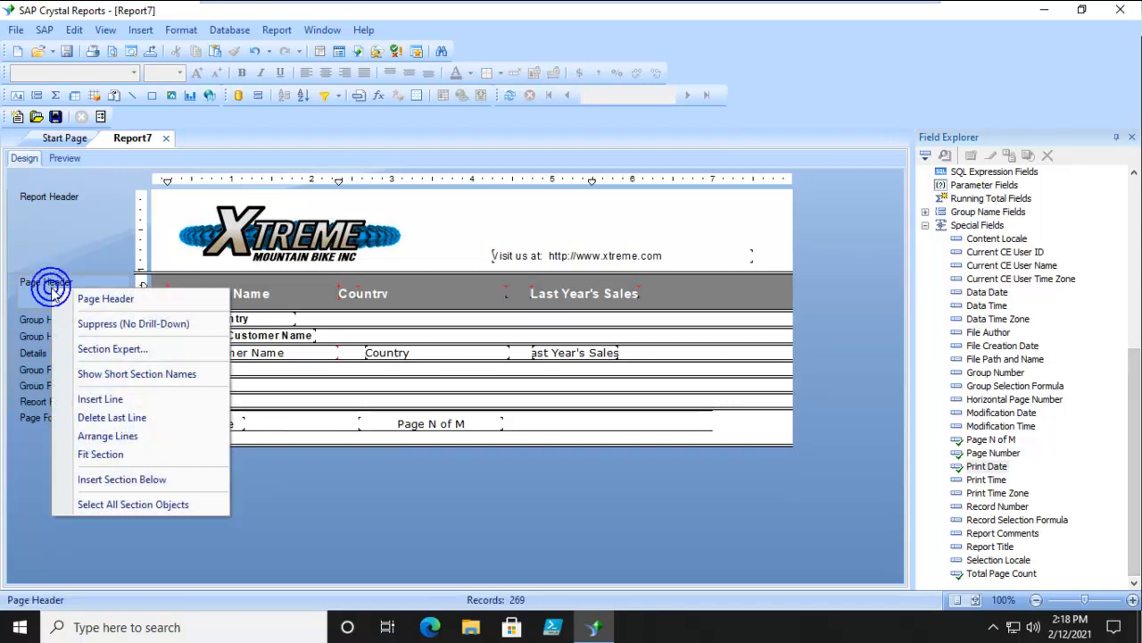
left_click(99, 482)
left_click(235, 339)
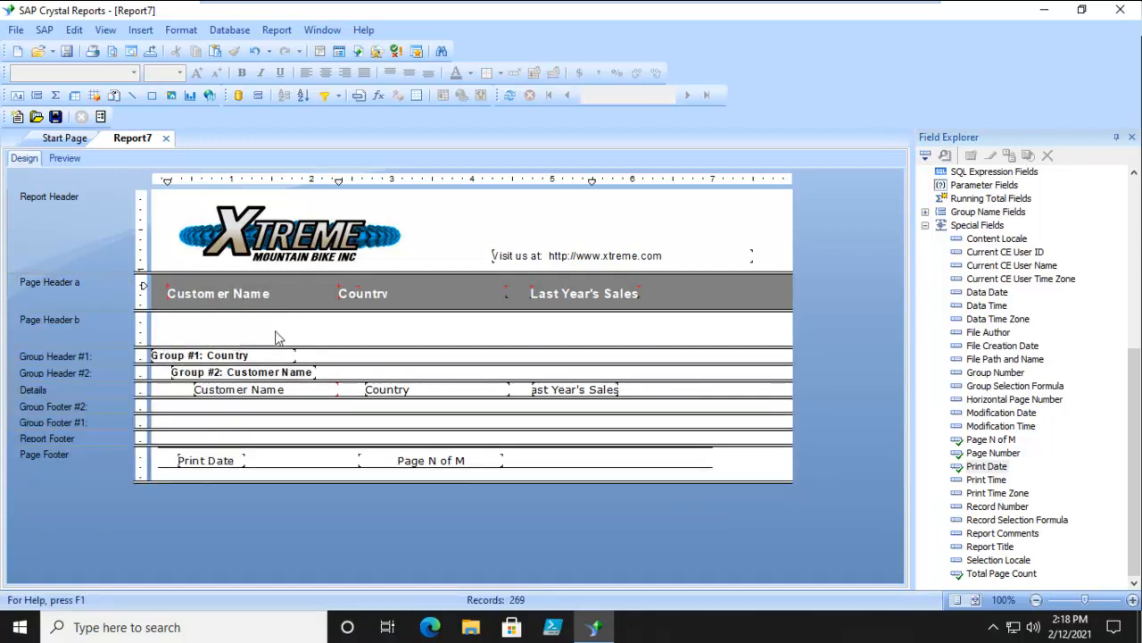
right_click(84, 326)
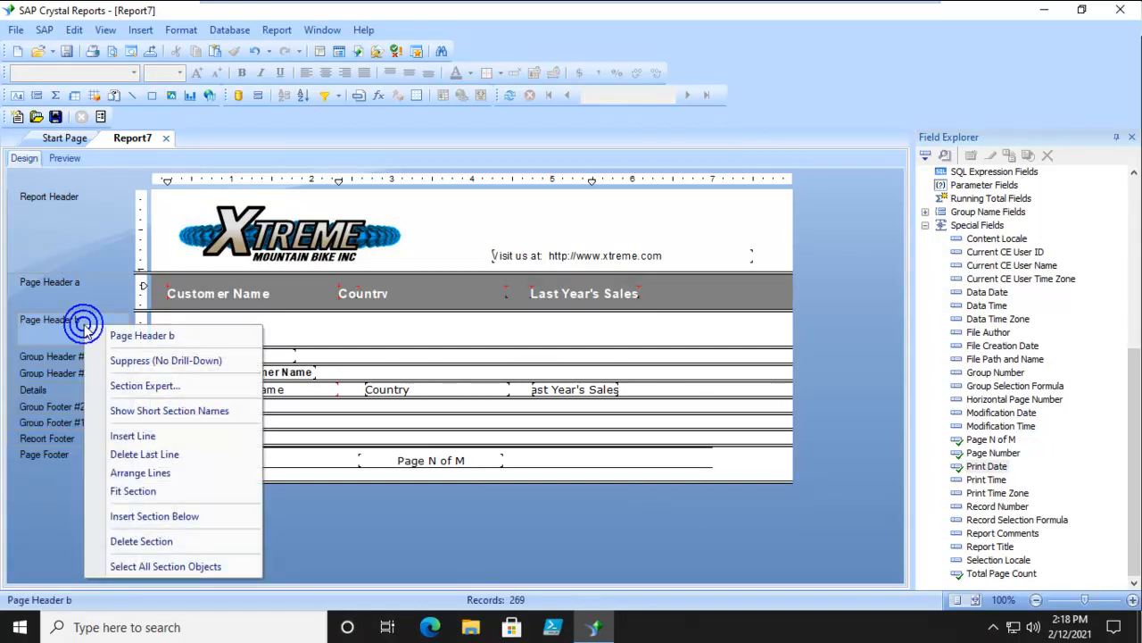
left_click(134, 542)
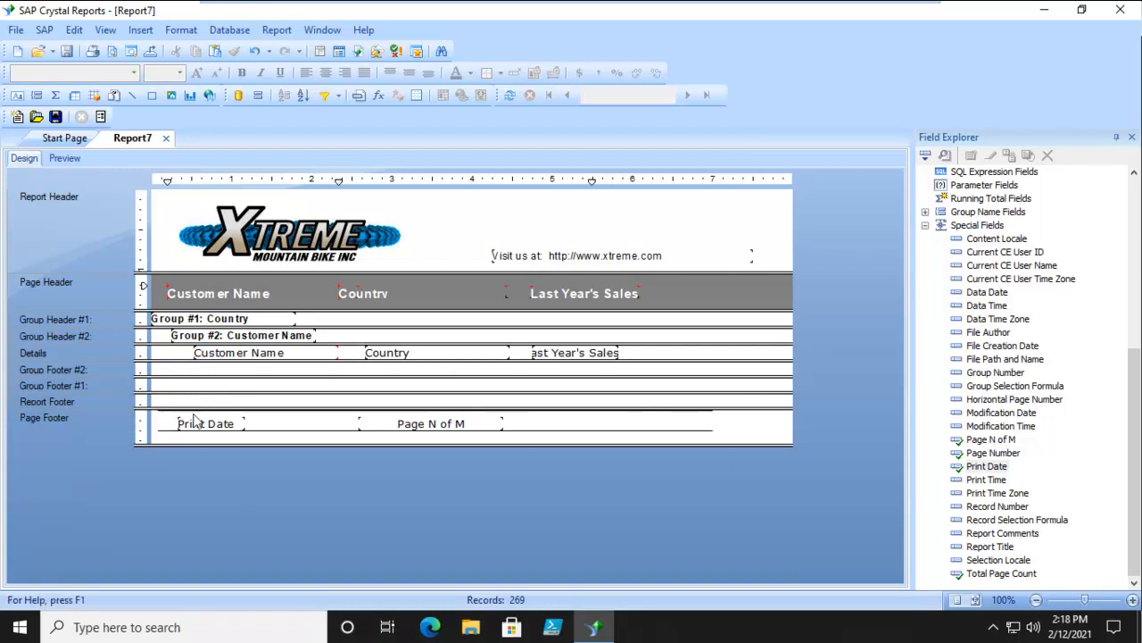
- Enlarge the Report Footer section to about 0.4 inches tall
left_click_drag(152, 406, 152, 426)
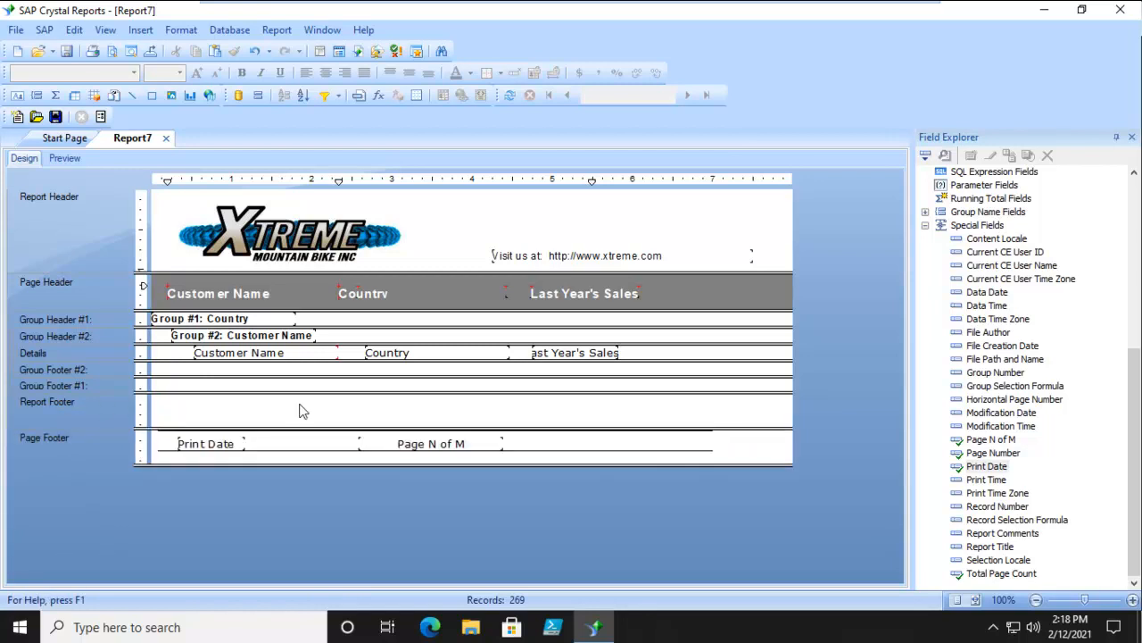
left_click(324, 415)
left_click(286, 401)
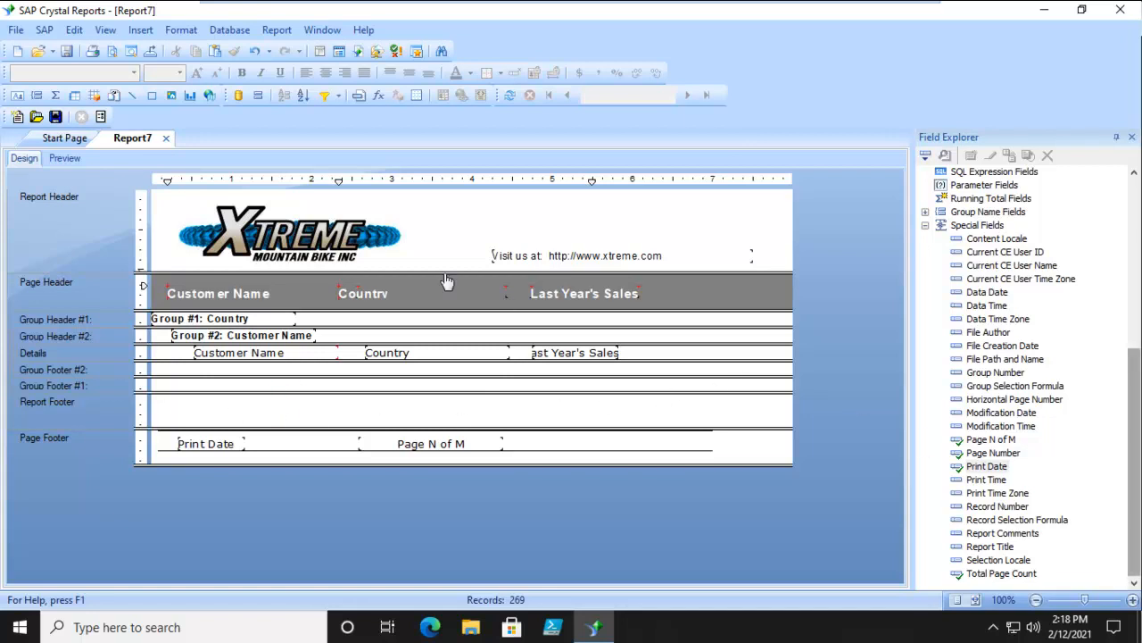
- Insert Action Items.docx from file as a linked OLE object displayed as an icon, about 0.5 inches across in the Report Footer
left_click(146, 30)
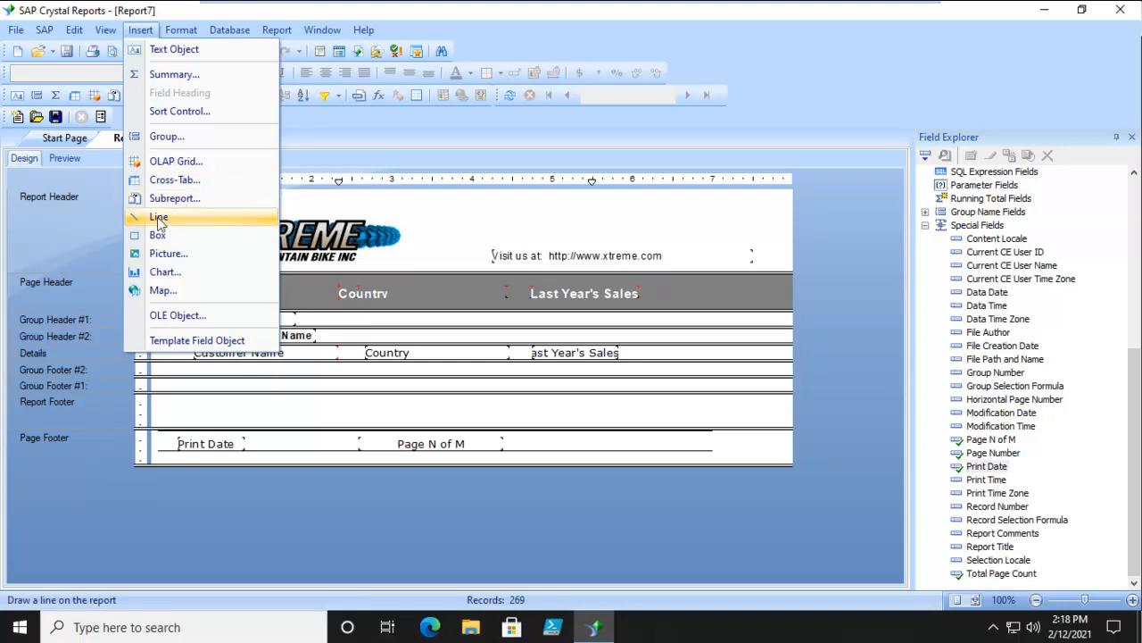
left_click(170, 320)
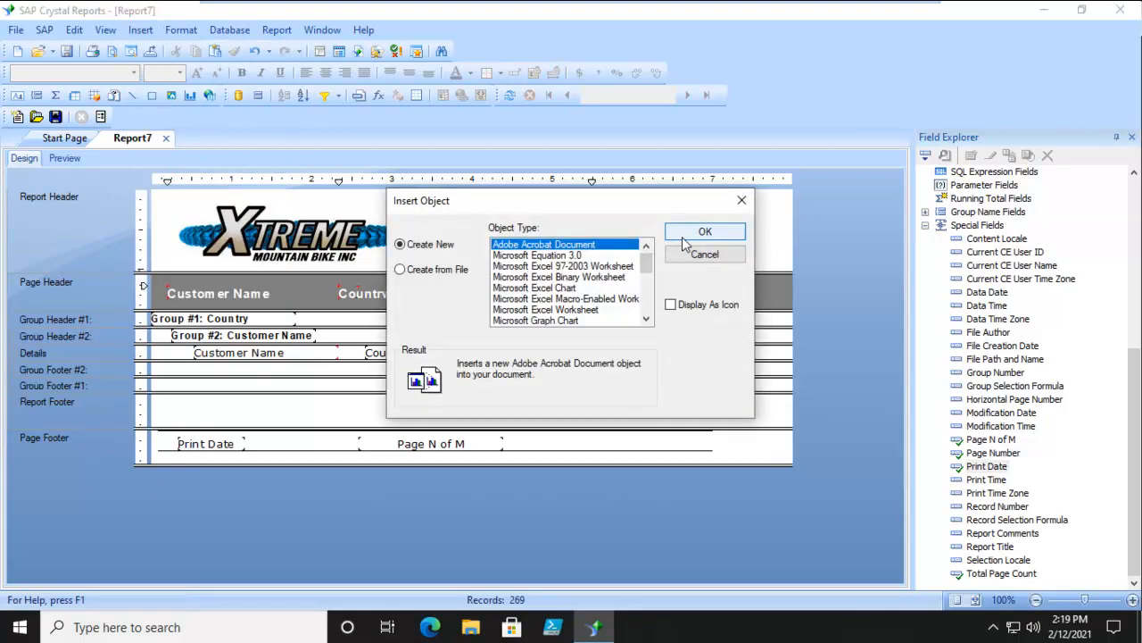
left_click(441, 271)
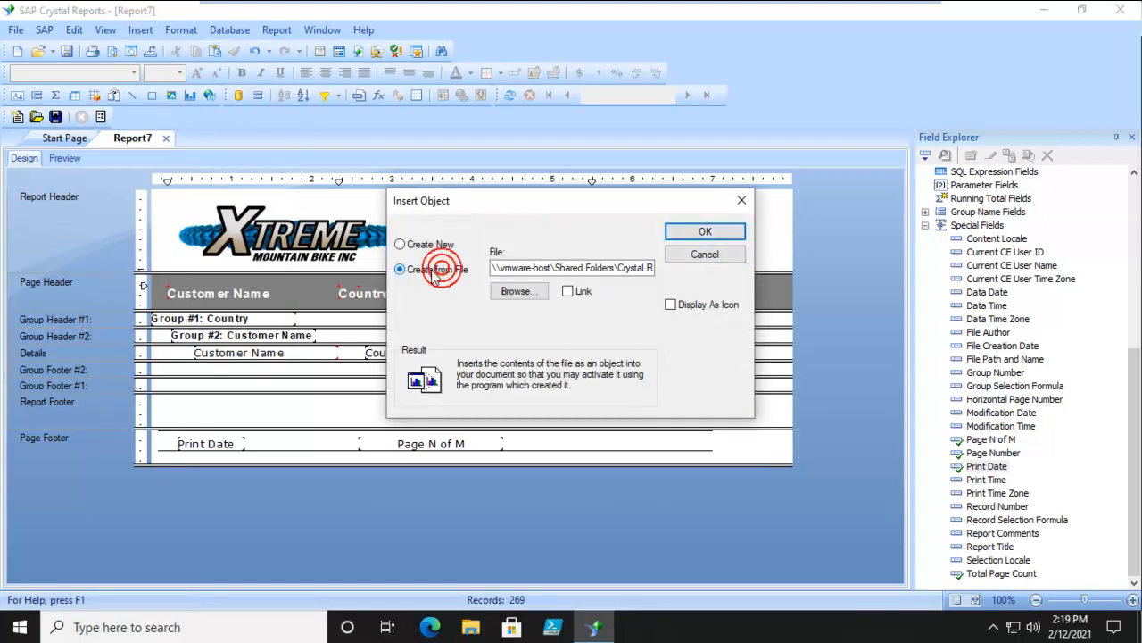
left_click(518, 291)
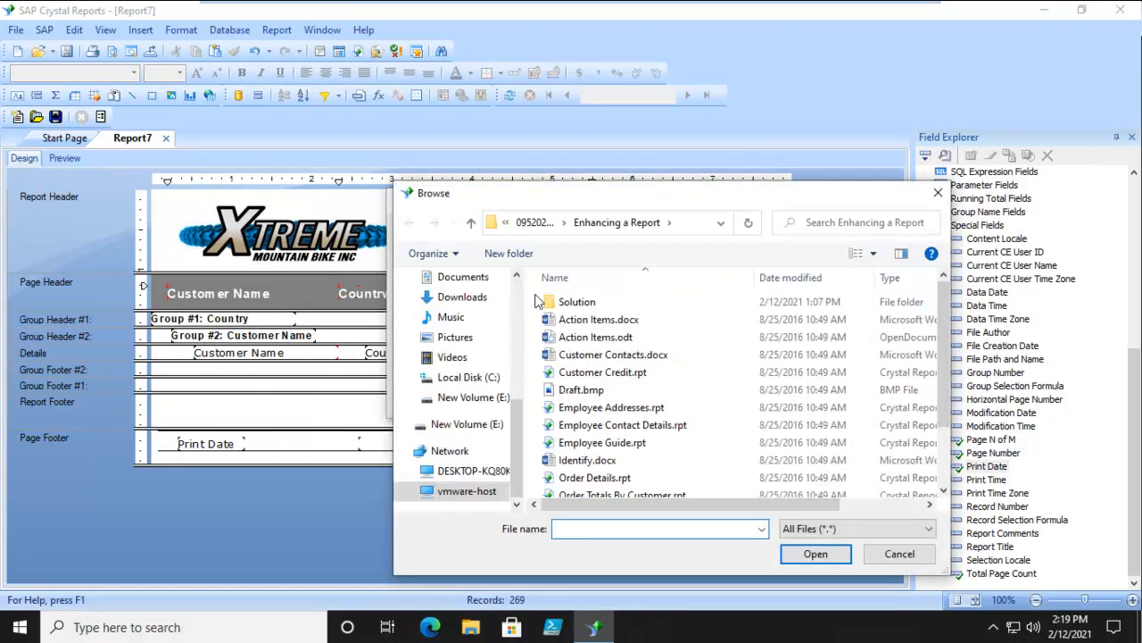
left_click(602, 319)
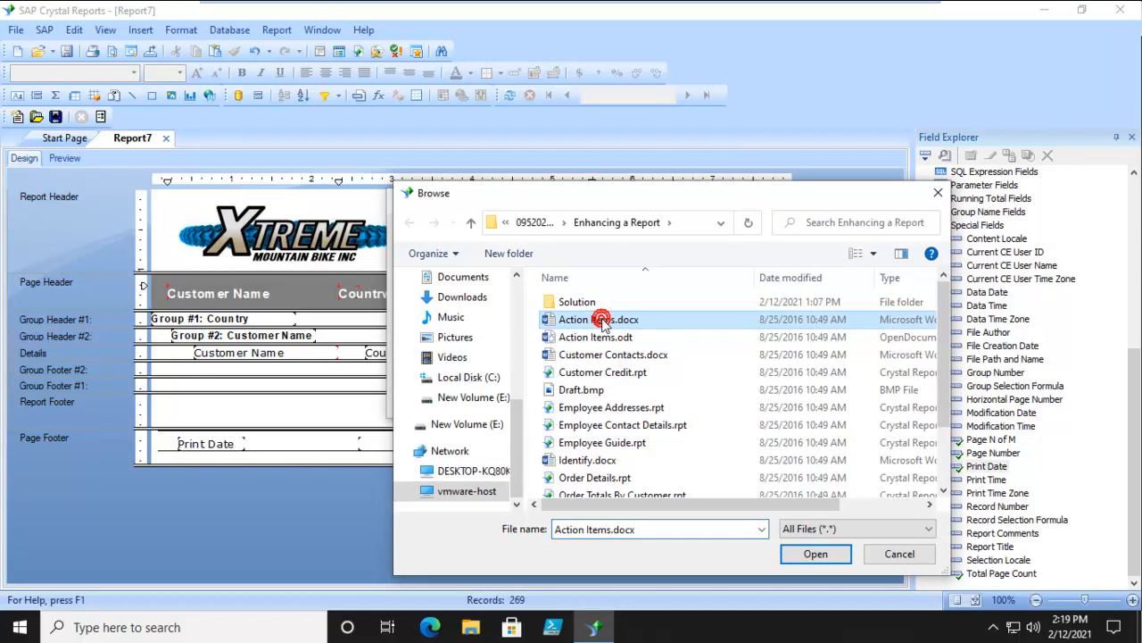
left_click(794, 553)
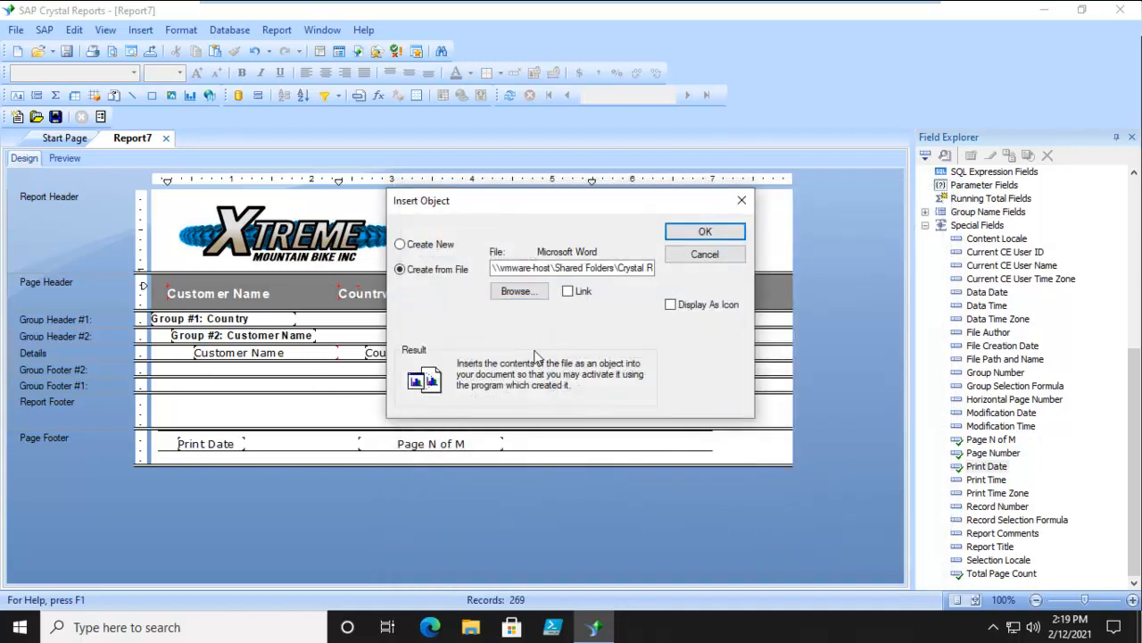
left_click(567, 291)
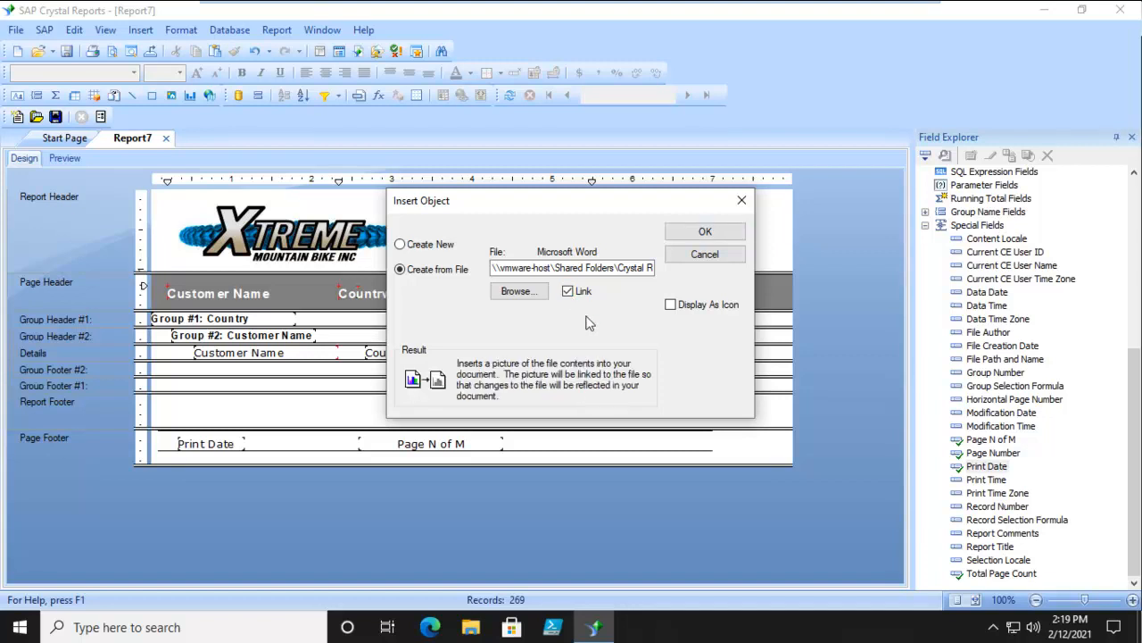
left_click(670, 304)
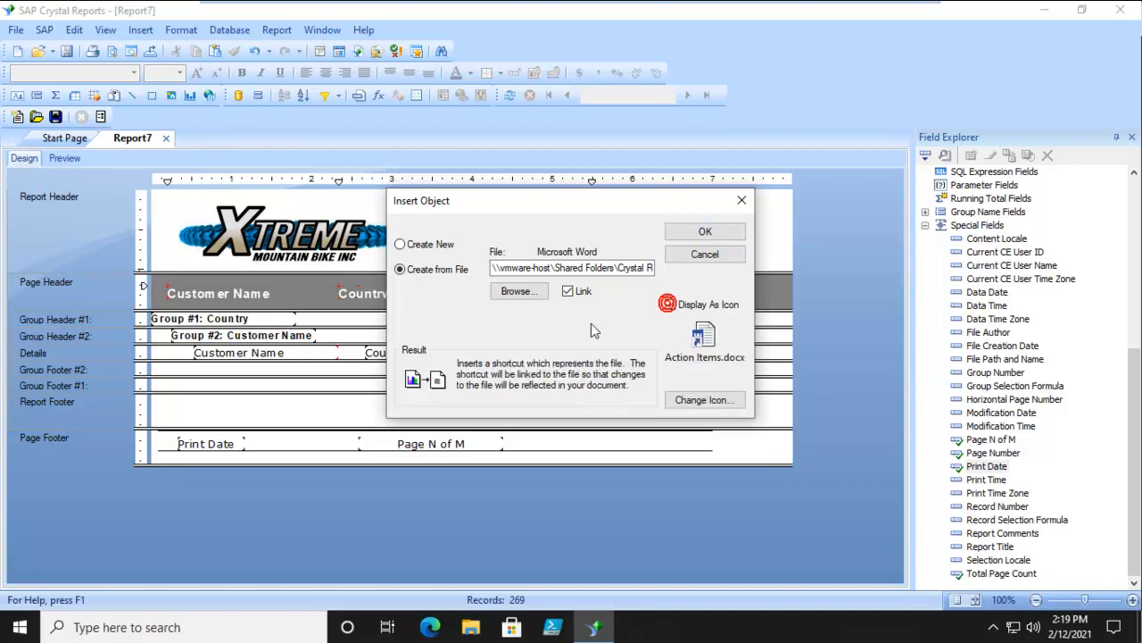
left_click(705, 234)
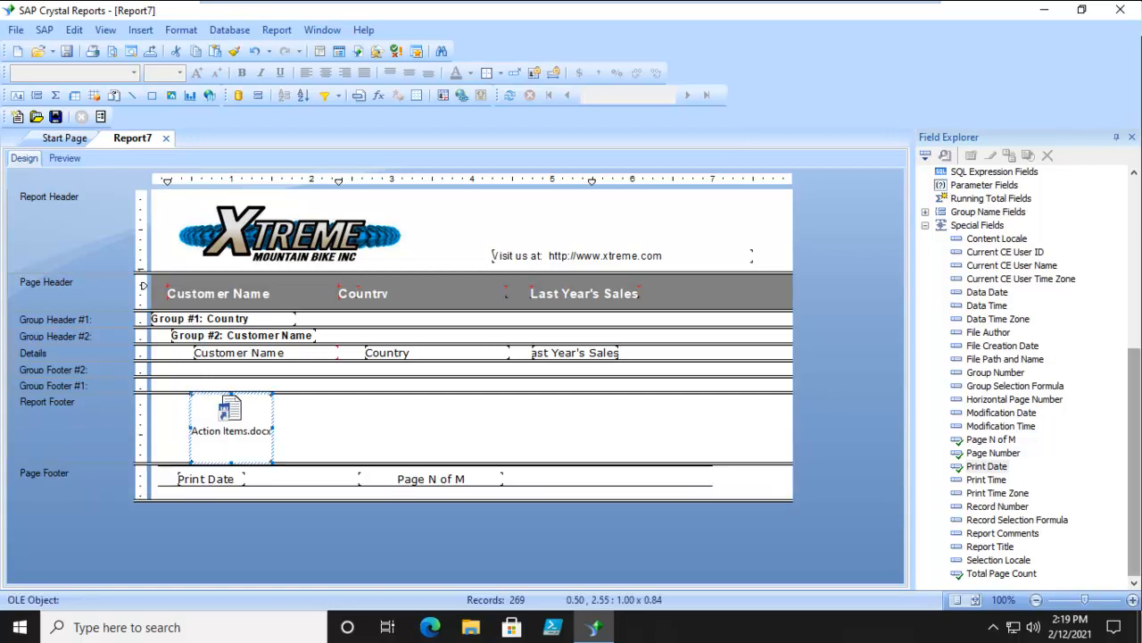
left_click(318, 416)
left_click(229, 420)
left_click(340, 426)
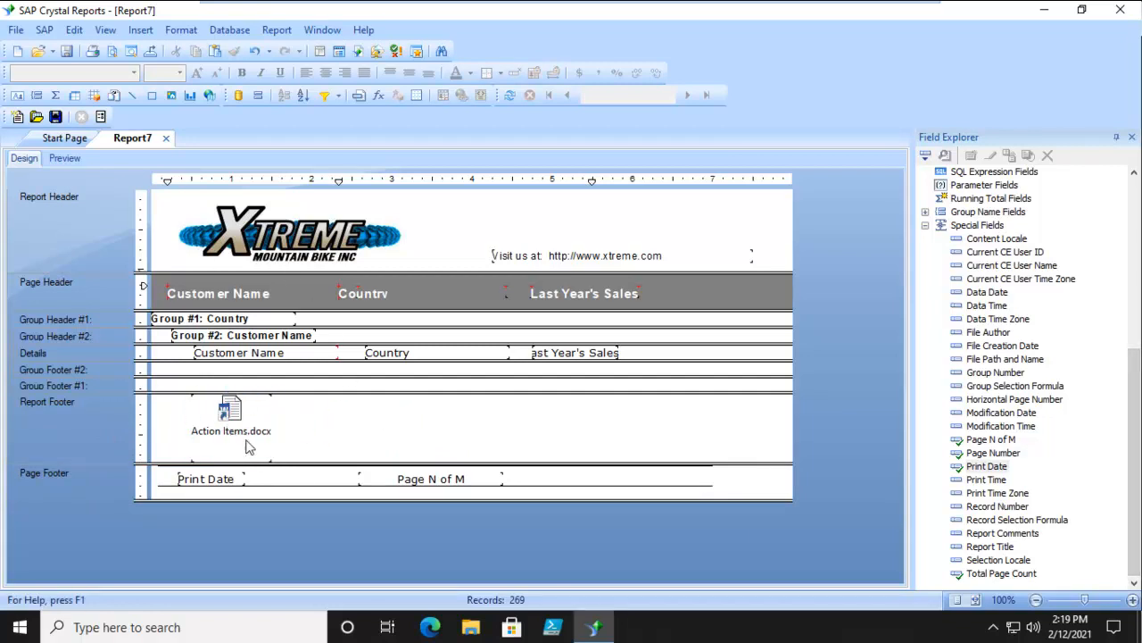
- Preview the report's last page, check the Action Items.docx icon in the Report Footer and return to the design
left_click(66, 159)
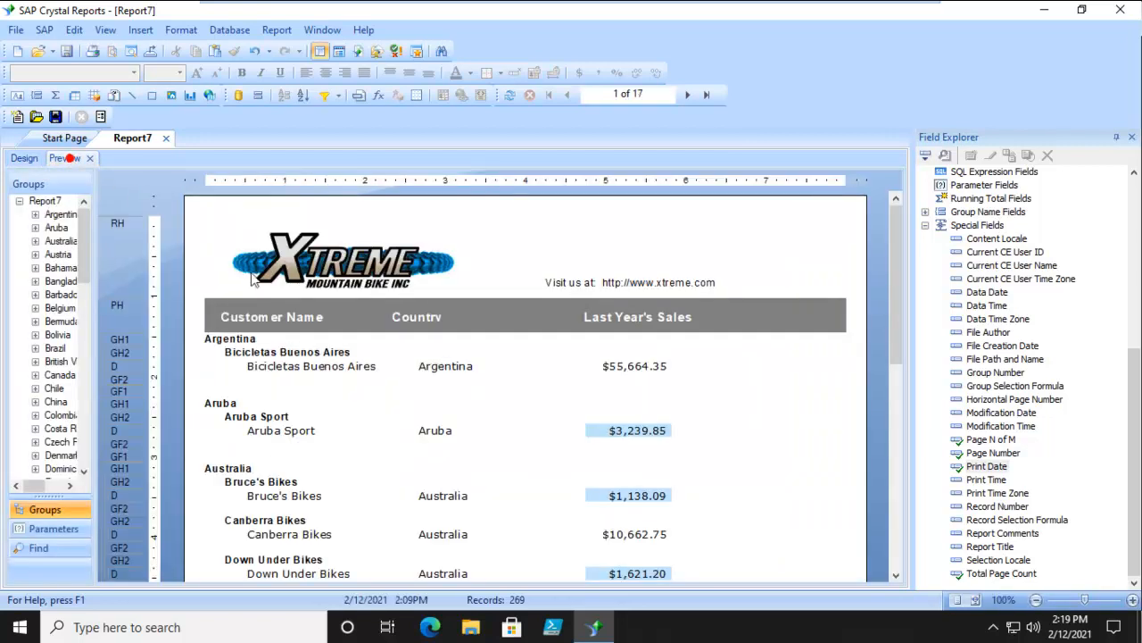
left_click(706, 95)
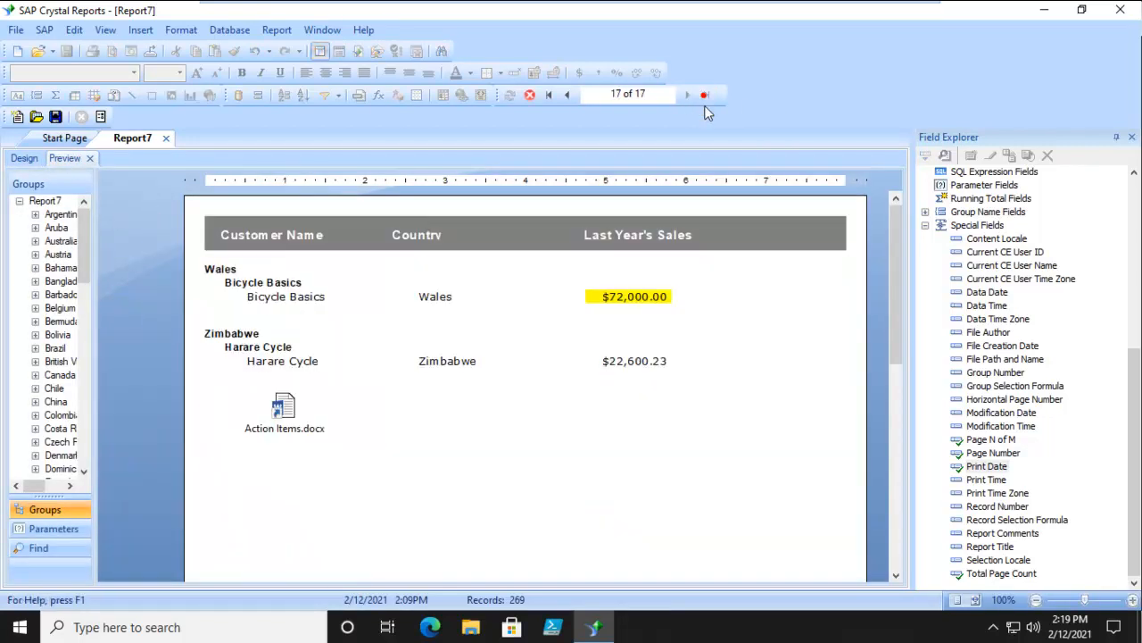
left_click(274, 411)
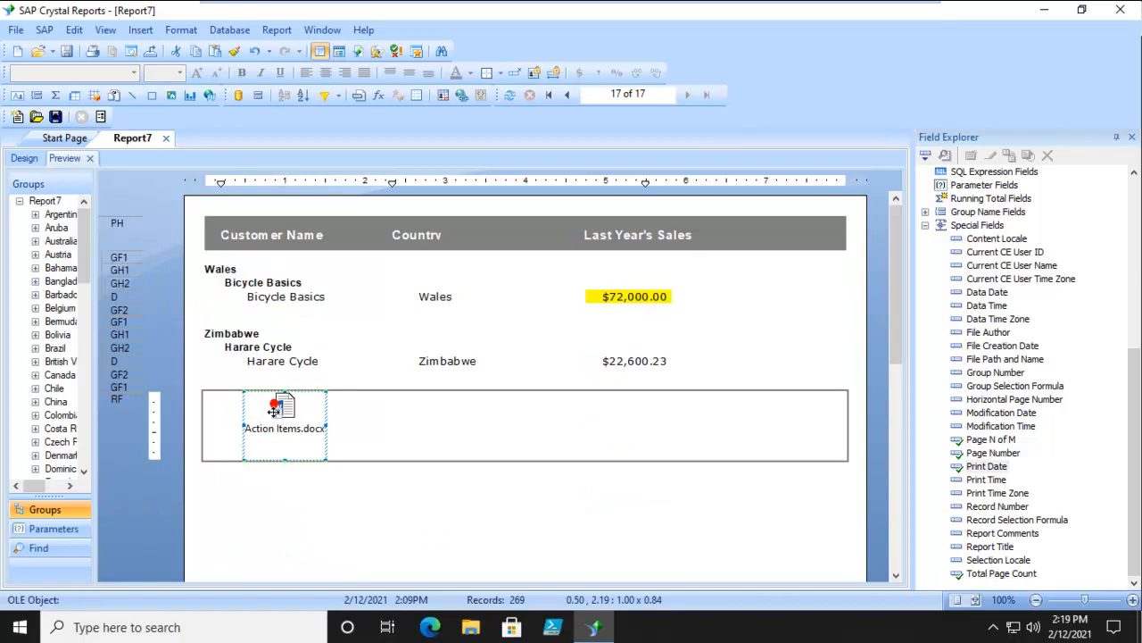
left_click(285, 503)
left_click(286, 409)
left_click(281, 493)
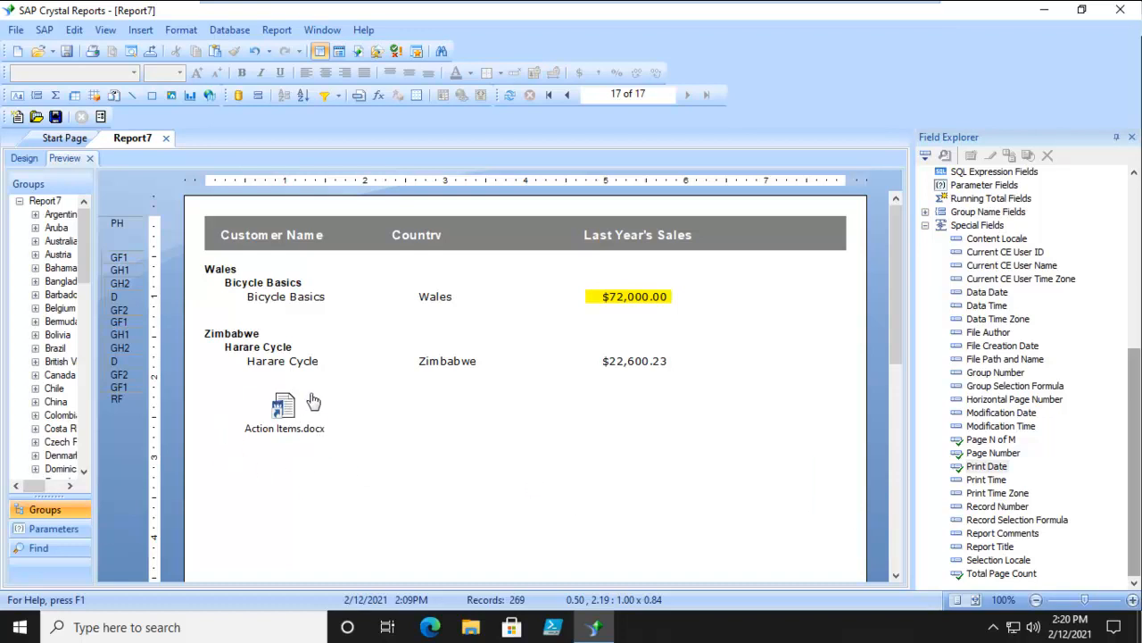
left_click(23, 159)
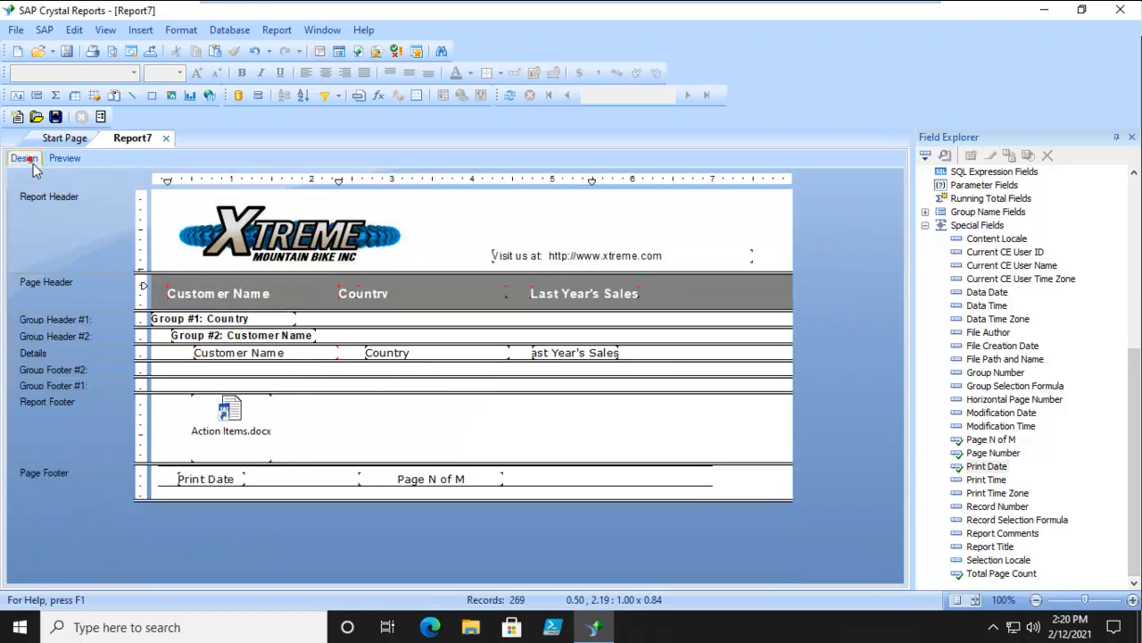
- Shrink the Action Items.docx icon to about 0.8 by 0.6 inches and shift it to about 0.35 inches across in the Report Footer
left_click(233, 424)
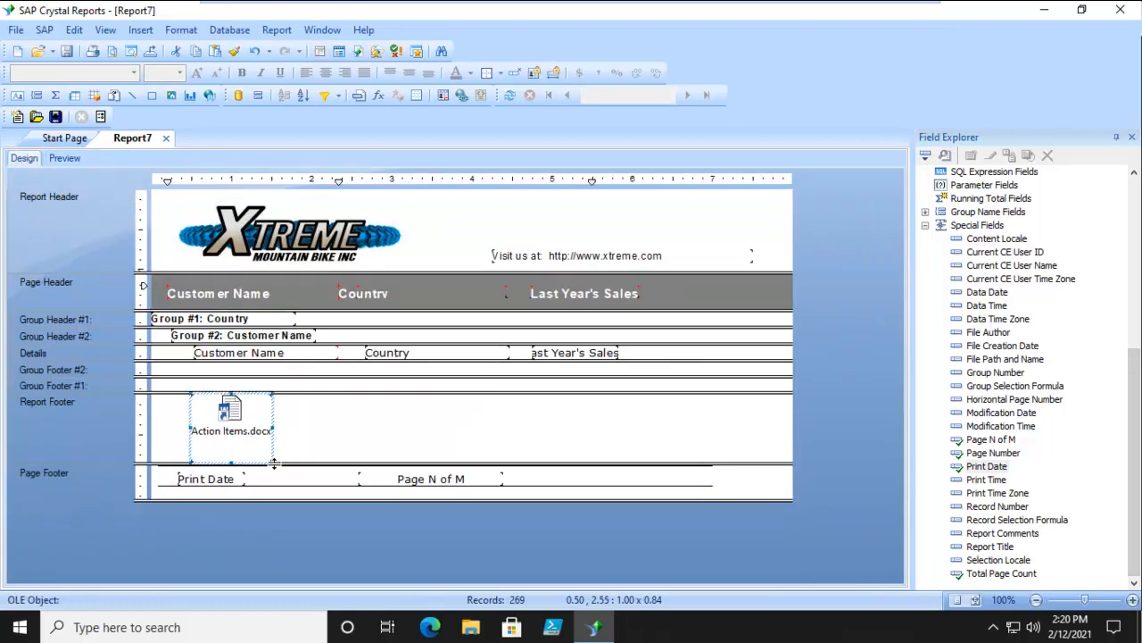
mouse_move(268, 460)
left_mouse_down()
mouse_move(268, 446)
mouse_move(266, 457)
left_mouse_up()
left_click_drag(187, 393, 209, 415)
left_click(329, 433)
left_click(313, 430)
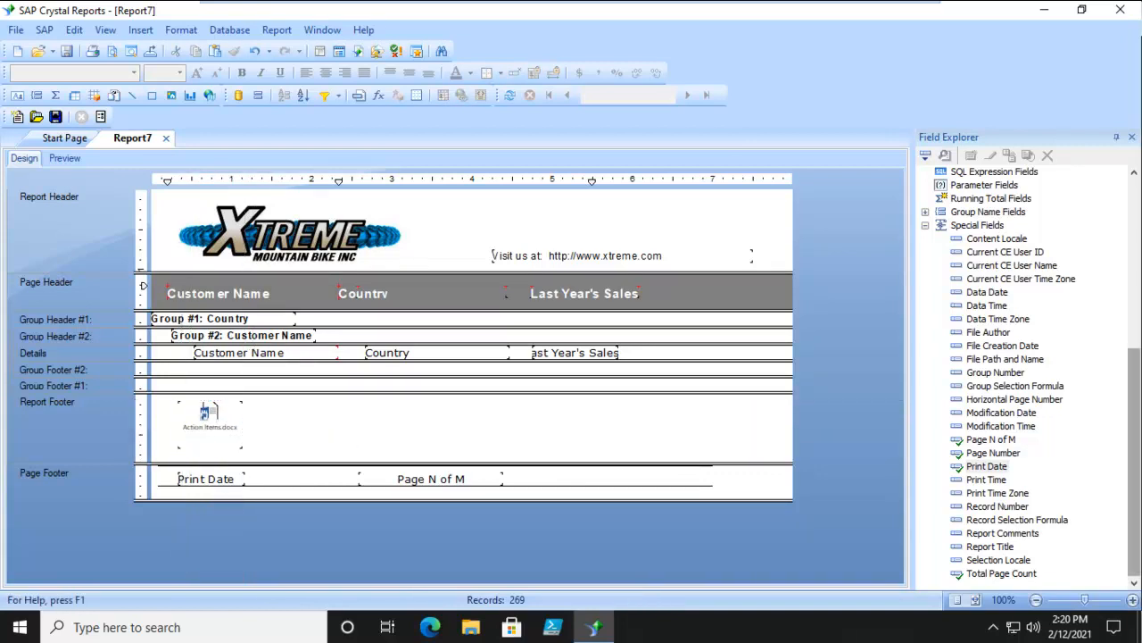